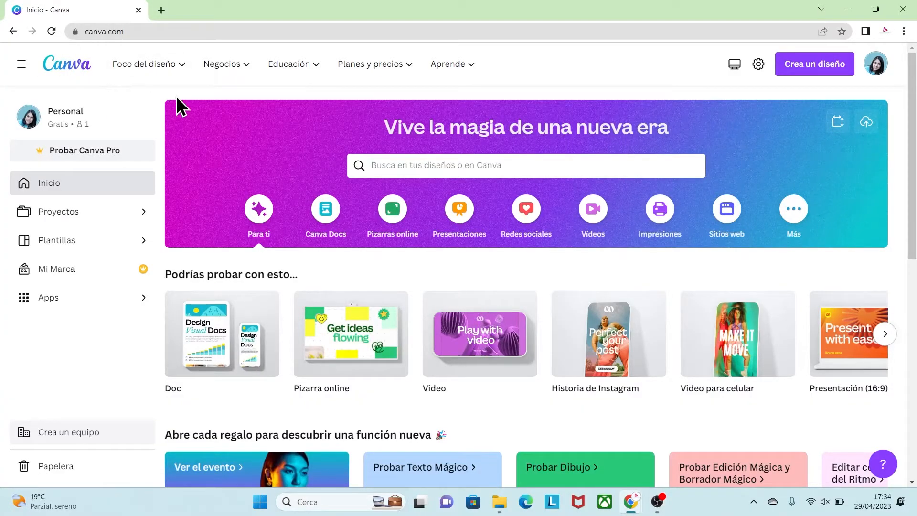
# Step: Create a Video para celular design (1080 × 1920 px) and upload the image GRADUATES-boys-throw-07.png to it
pyautogui.click(810, 67)
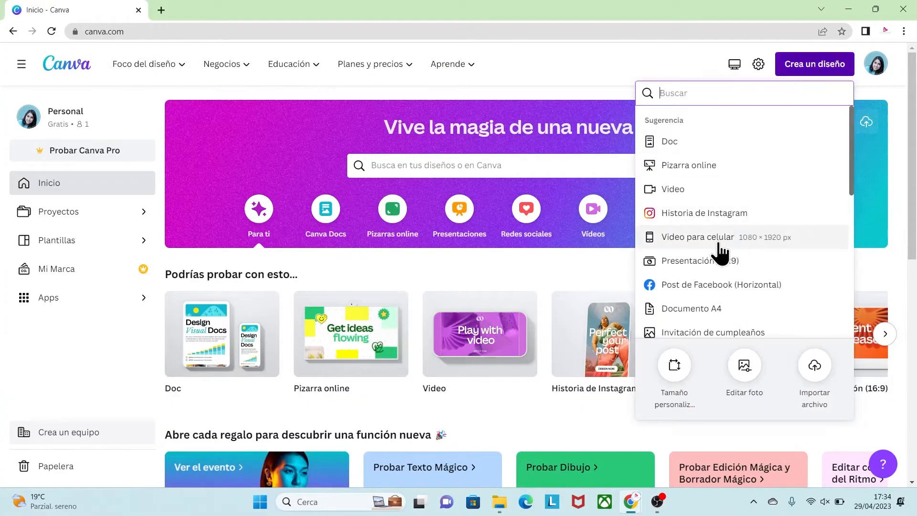
pyautogui.click(725, 241)
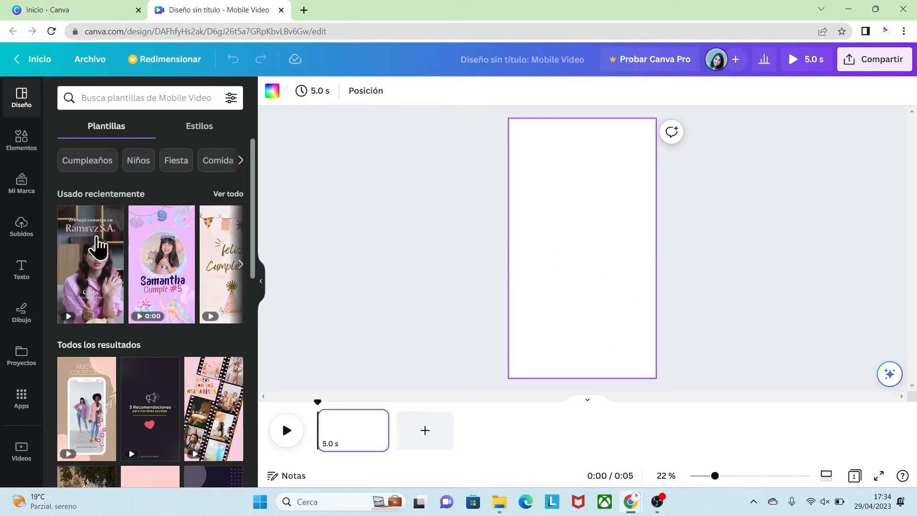
pyautogui.click(20, 234)
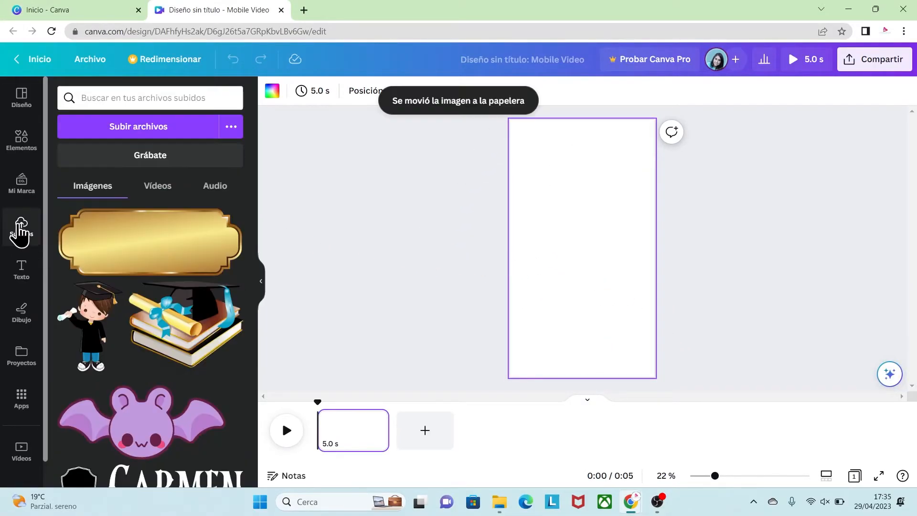
pyautogui.click(161, 136)
pyautogui.click(524, 301)
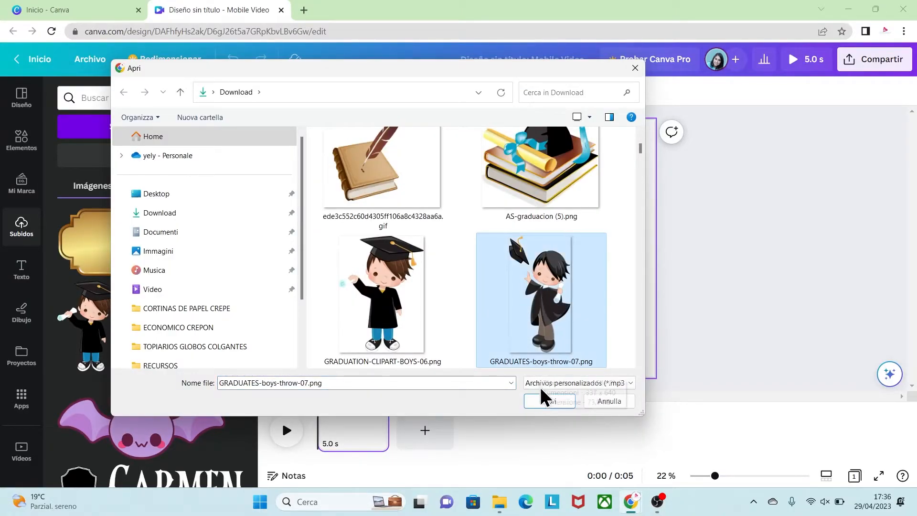
pyautogui.click(543, 400)
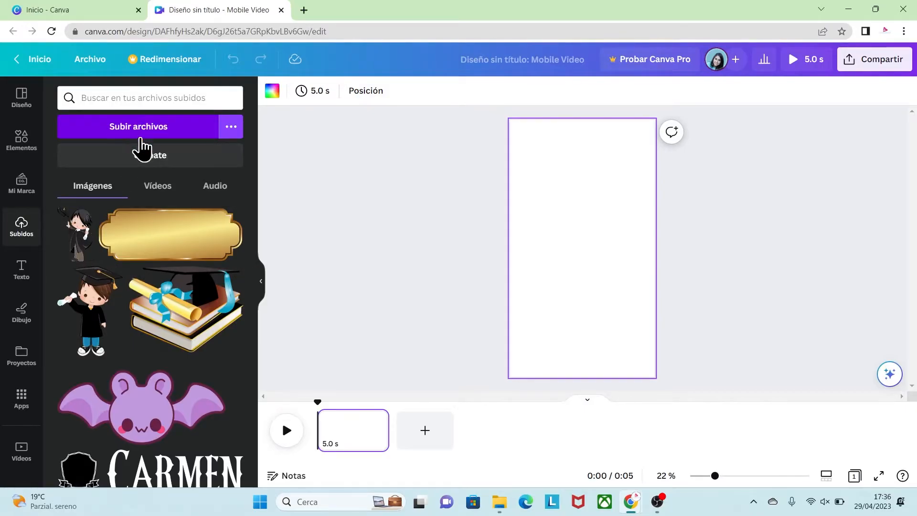
# Step: Add the blue starry GIF from the uploaded videos and enlarge it to cover the whole page
pyautogui.click(157, 189)
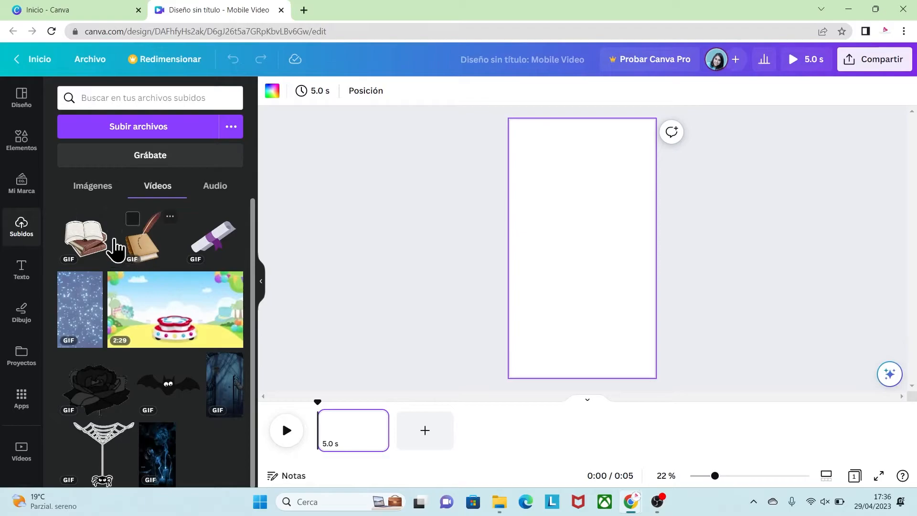
pyautogui.click(210, 189)
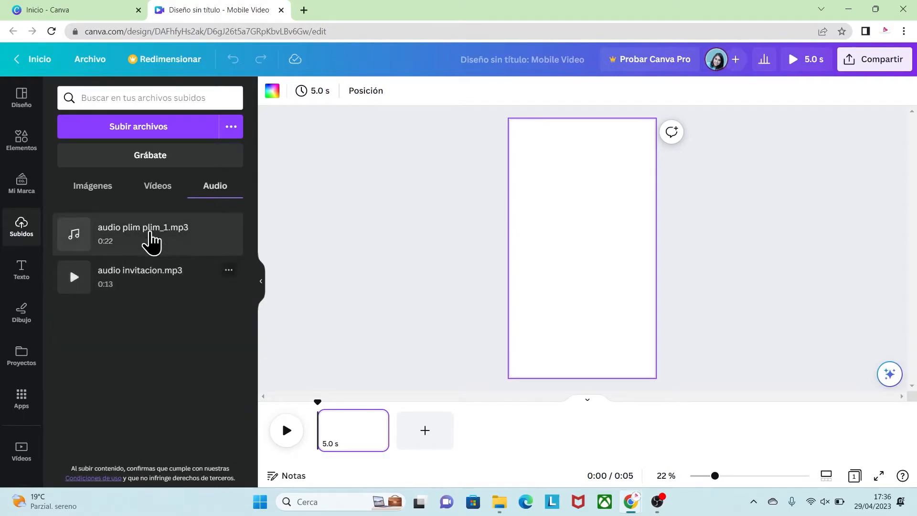
pyautogui.click(154, 189)
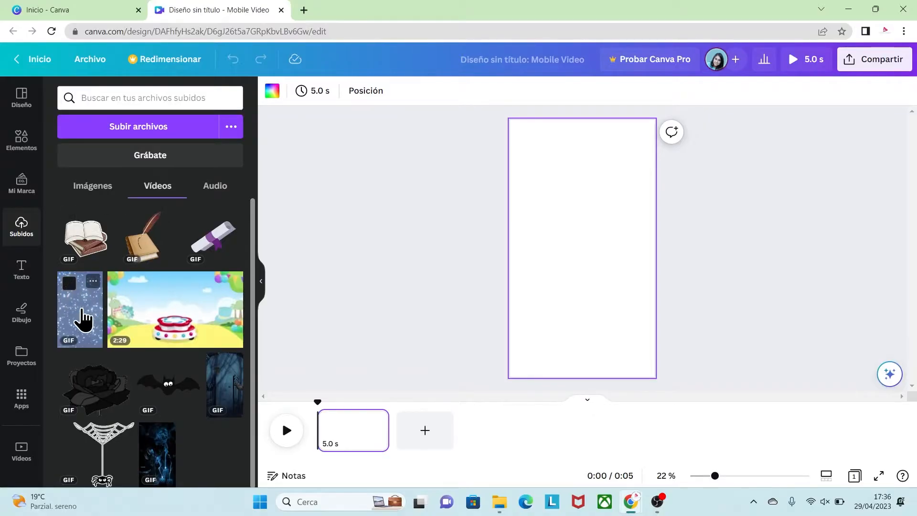
pyautogui.click(84, 318)
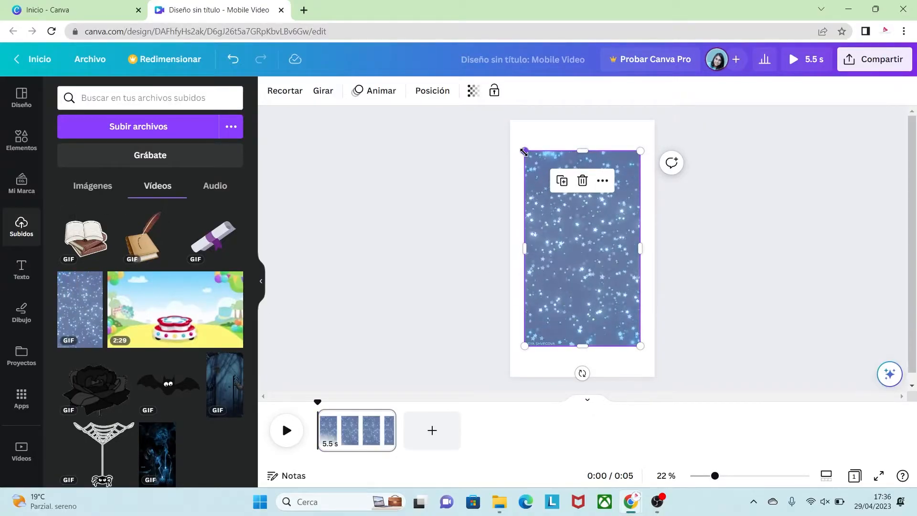
pyautogui.moveTo(524, 152); pyautogui.dragTo(495, 102)
pyautogui.moveTo(640, 346); pyautogui.dragTo(670, 395)
pyautogui.moveTo(614, 300); pyautogui.dragTo(614, 308)
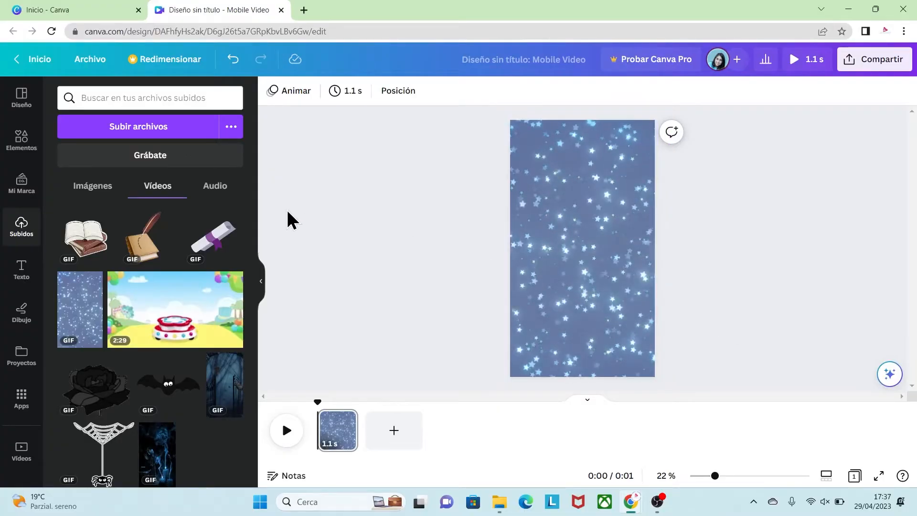
# Step: Add the uploaded image of the graduate boy holding a diploma, enlarge it and centre it in the page's upper part
pyautogui.click(107, 189)
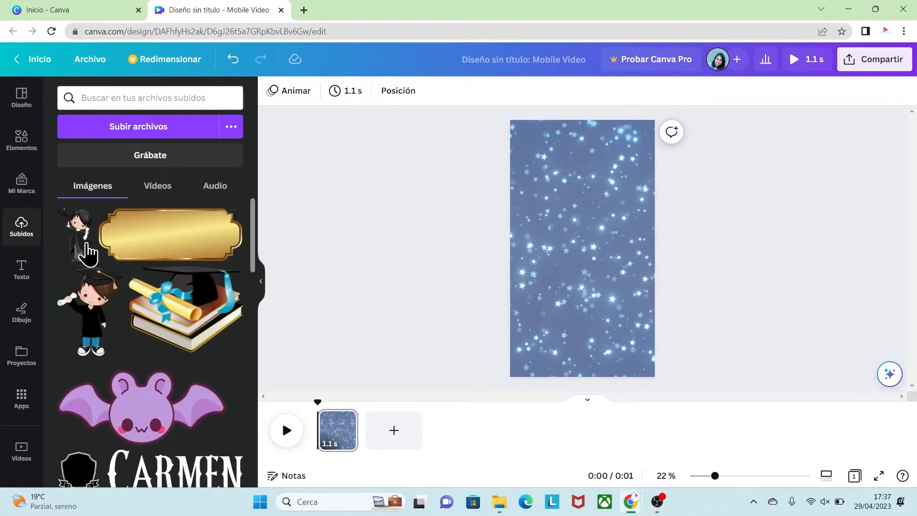
pyautogui.click(87, 311)
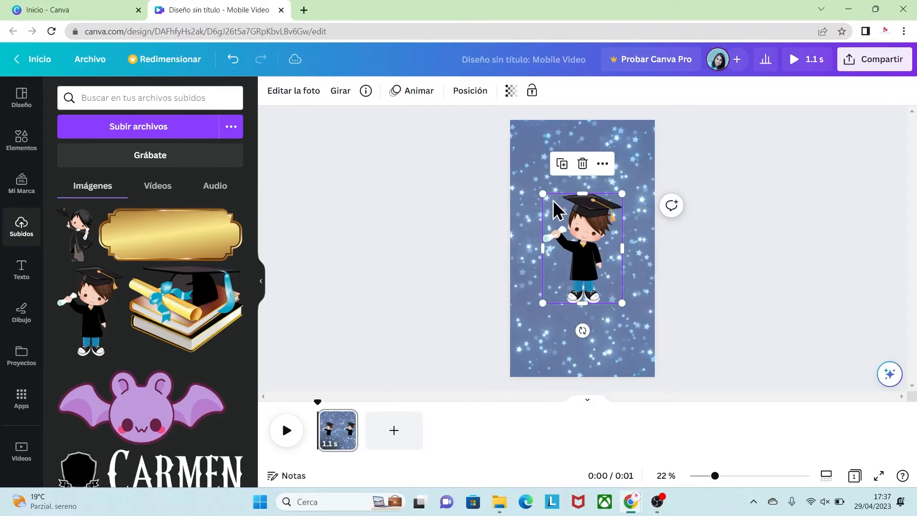
pyautogui.moveTo(543, 193); pyautogui.dragTo(506, 129)
pyautogui.moveTo(567, 266); pyautogui.dragTo(580, 258)
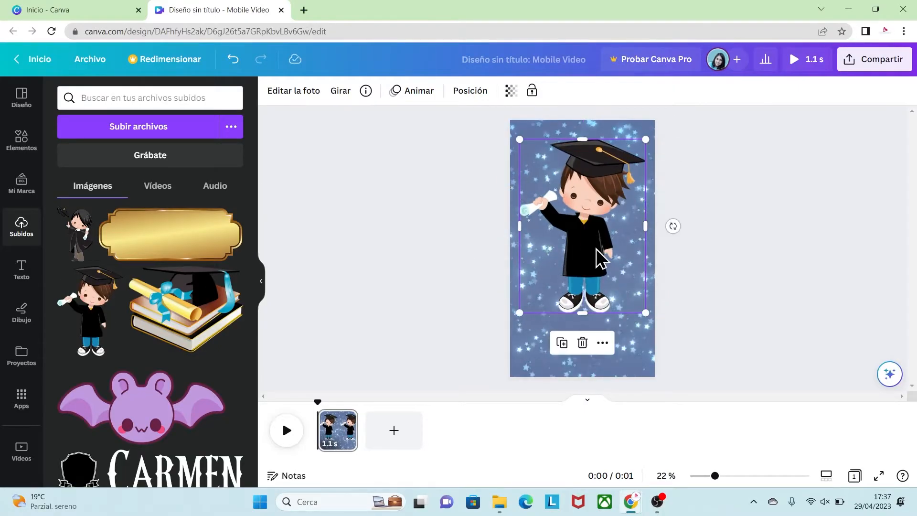
pyautogui.click(678, 269)
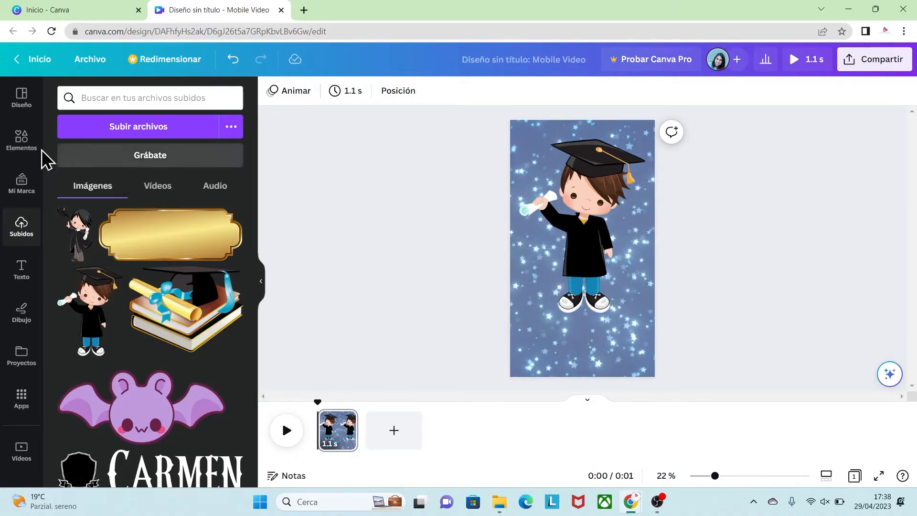
# Step: Search the elements for graduacion and show all the graphic results
pyautogui.click(23, 143)
pyautogui.click(99, 98)
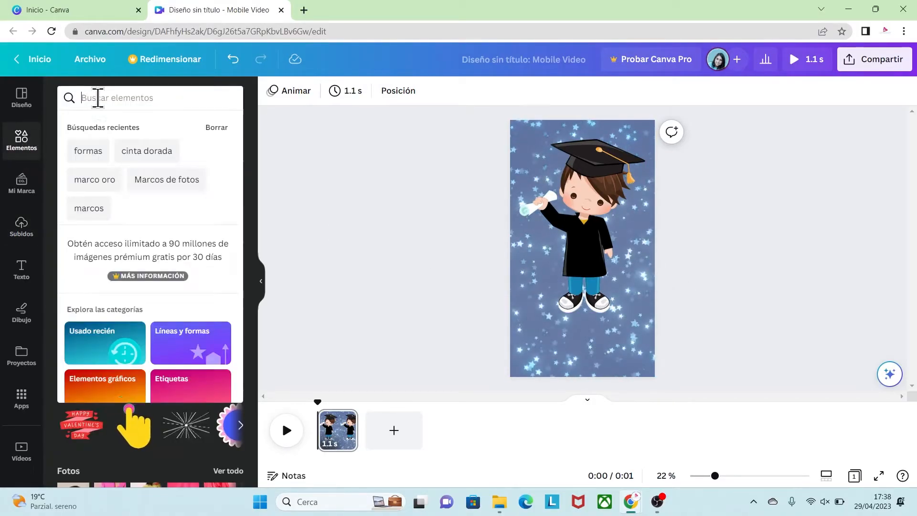
pyautogui.write('gradua')
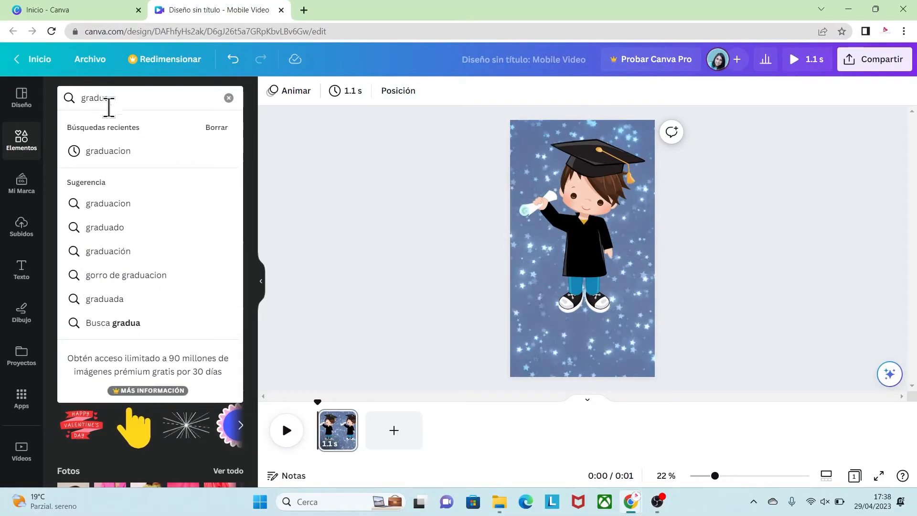
pyautogui.click(113, 152)
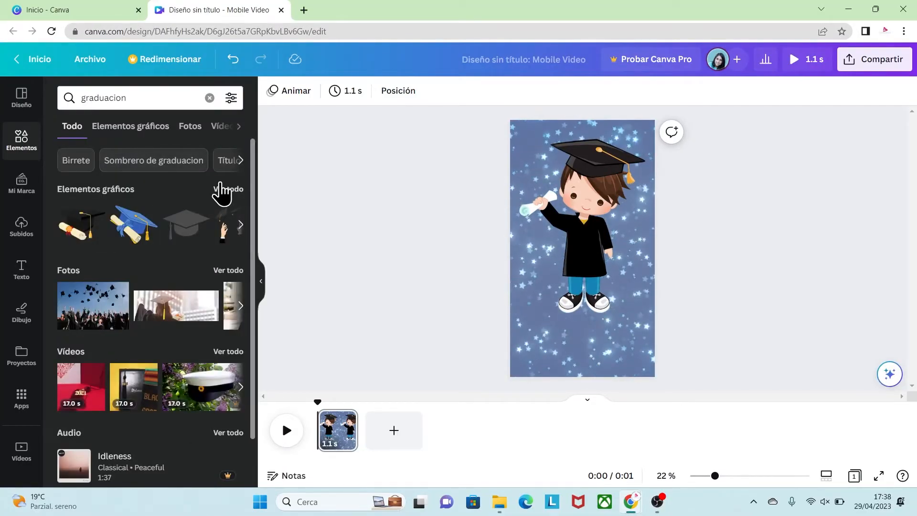
pyautogui.click(222, 190)
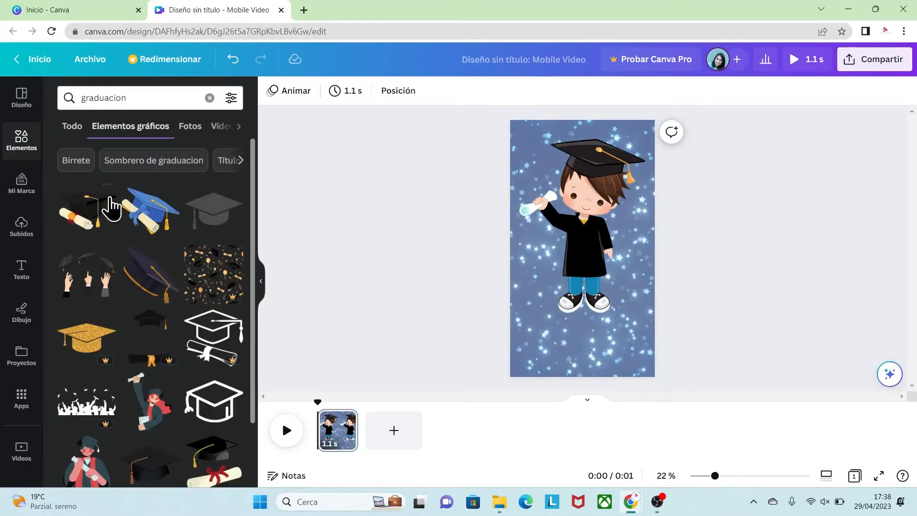
# Step: Add the pair of golden laurel branches, enlarge it to about the page width and place it around the boy's lower body
pyautogui.scroll(-3, 188, 370)
pyautogui.moveTo(258, 239); pyautogui.dragTo(256, 341)
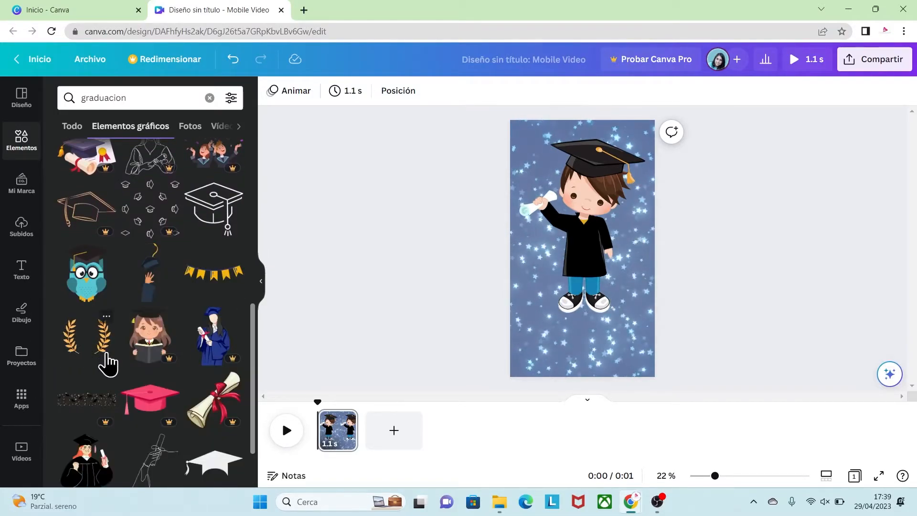
pyautogui.click(109, 363)
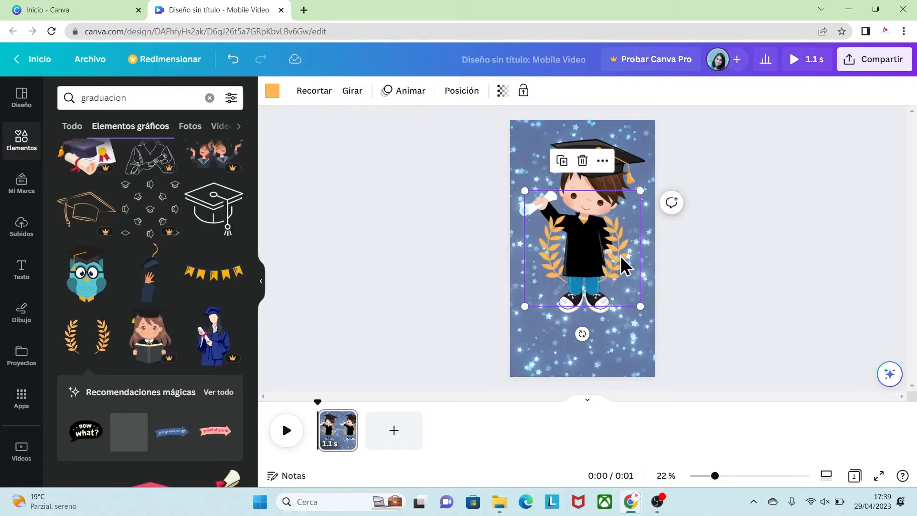
pyautogui.moveTo(639, 306); pyautogui.dragTo(667, 324)
pyautogui.moveTo(640, 288); pyautogui.dragTo(620, 295)
pyautogui.click(598, 279)
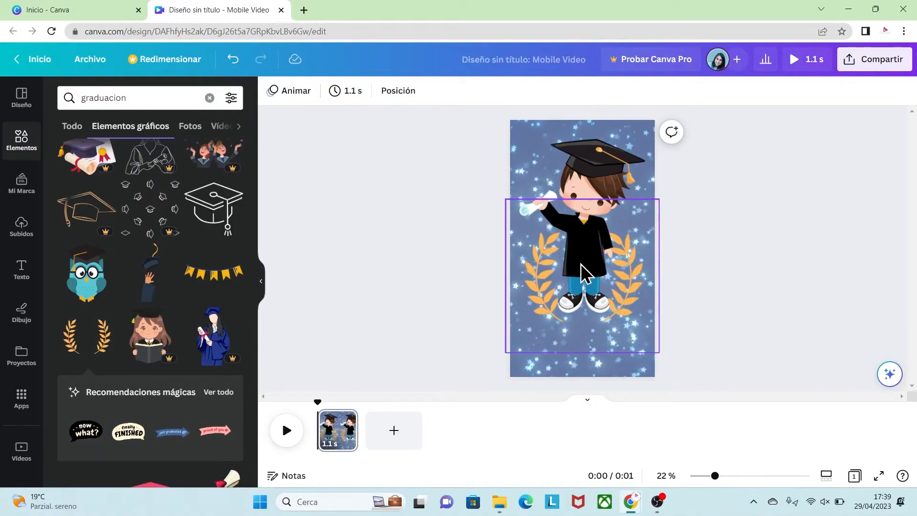
# Step: Search the graphics for circulos and add the solid white circle to the page
pyautogui.click(127, 97)
pyautogui.doubleClick(96, 98)
pyautogui.write('circulos')
pyautogui.press('Return')
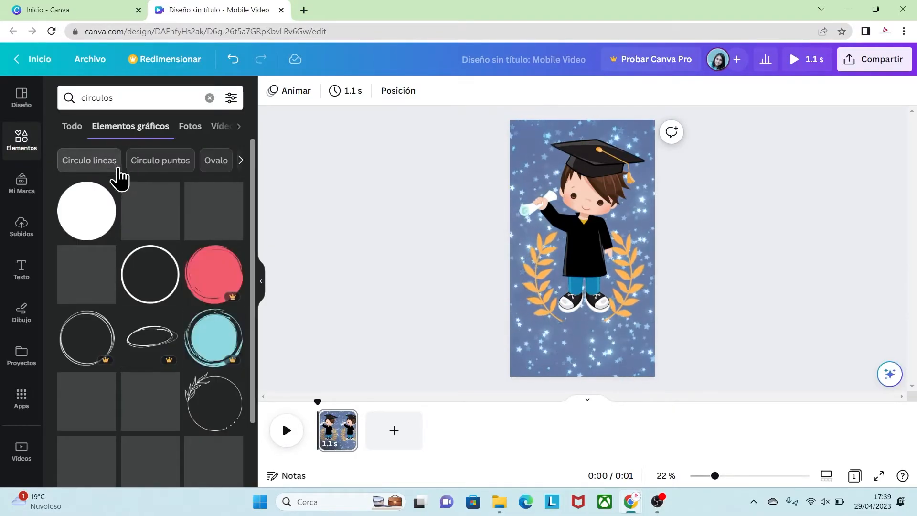
pyautogui.click(79, 222)
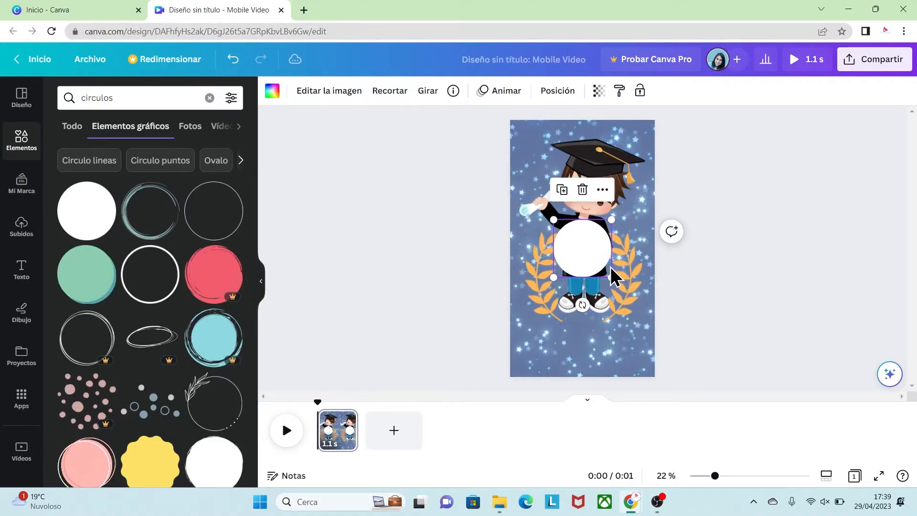
# Step: Enlarge the white circle and centre it between the laurel branches, covering the boy's lower body
pyautogui.moveTo(611, 277); pyautogui.dragTo(639, 305)
pyautogui.moveTo(598, 261); pyautogui.dragTo(581, 269)
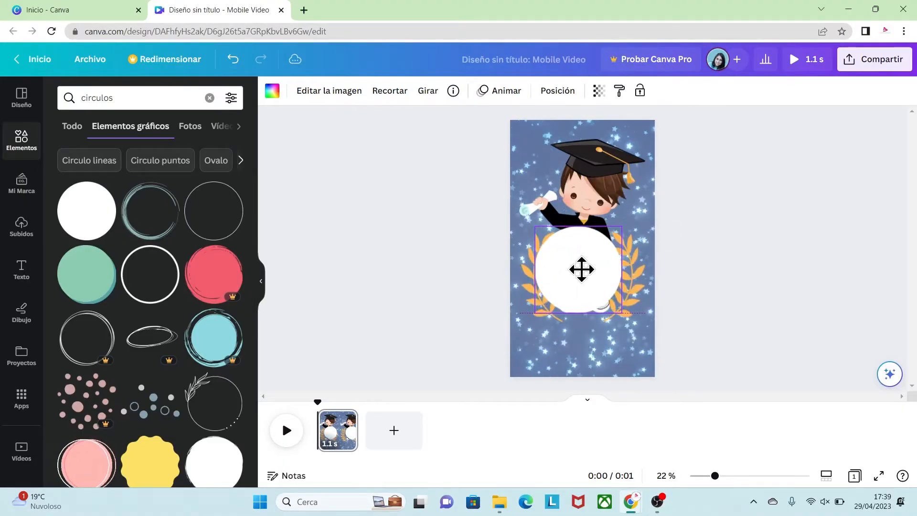
pyautogui.moveTo(622, 313); pyautogui.dragTo(628, 323)
pyautogui.press('Escape')
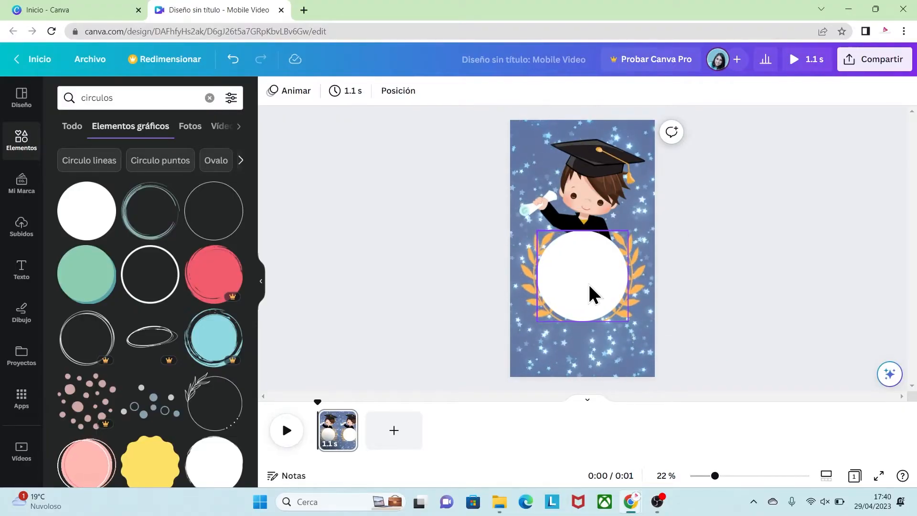
# Step: Change the white circle's colour to #FFF6D3
pyautogui.click(588, 283)
pyautogui.click(271, 91)
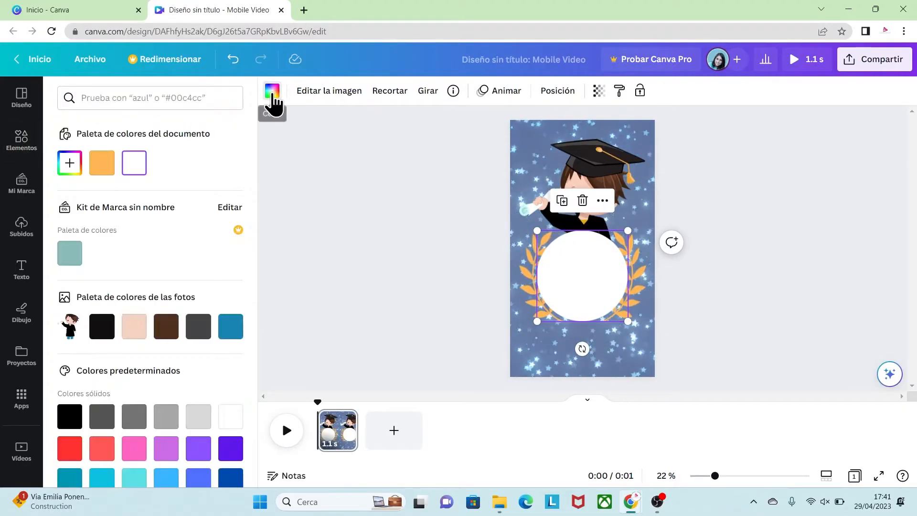
pyautogui.click(70, 163)
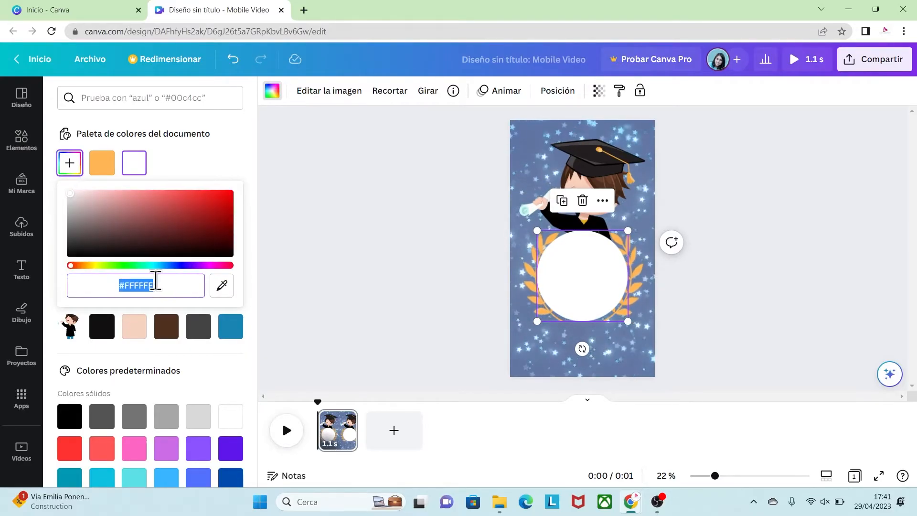
pyautogui.write('#FFF6D3')
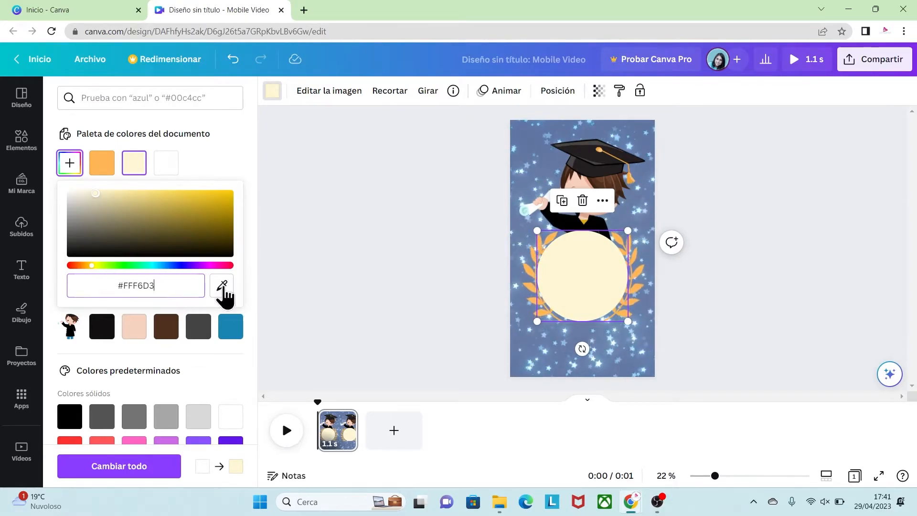
pyautogui.click(573, 284)
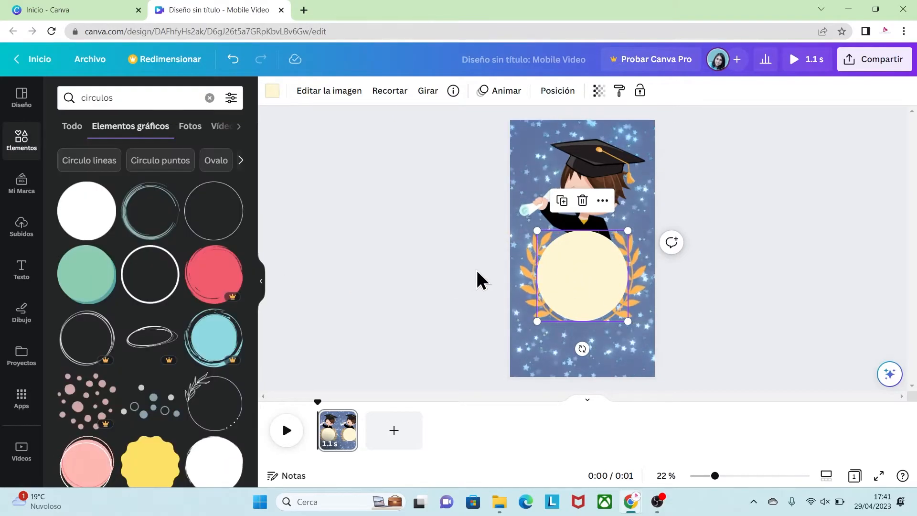
# Step: Search the graphics for golden circle, add the plain gold ring and fit it around the edge of the cream circle
pyautogui.click(116, 98)
pyautogui.write('go')
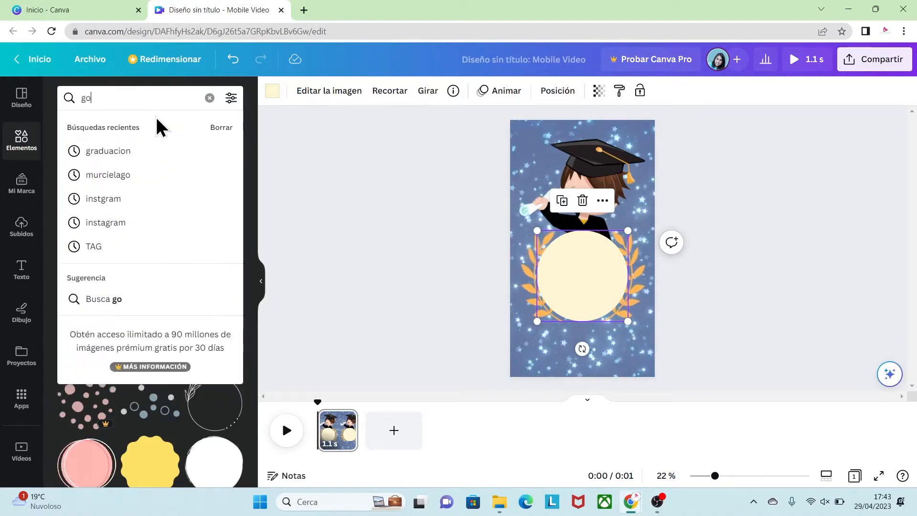
pyautogui.write('lden c')
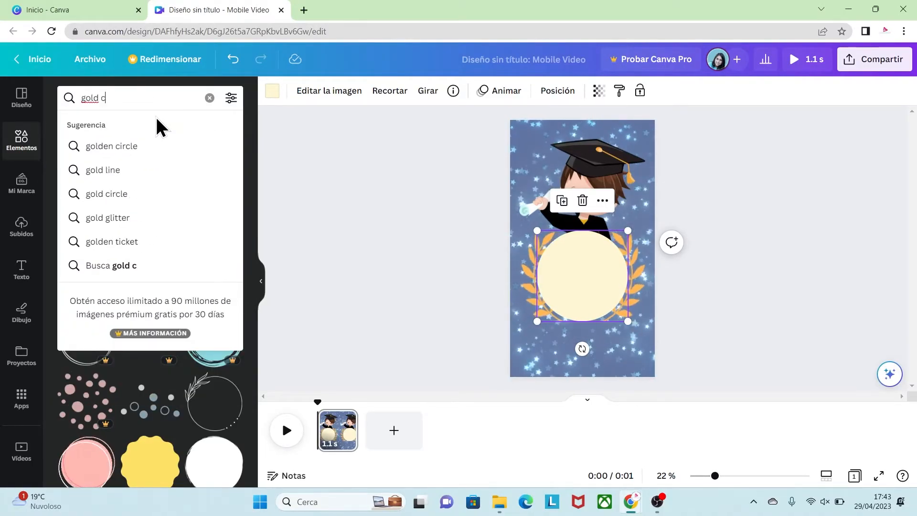
pyautogui.write('ircle')
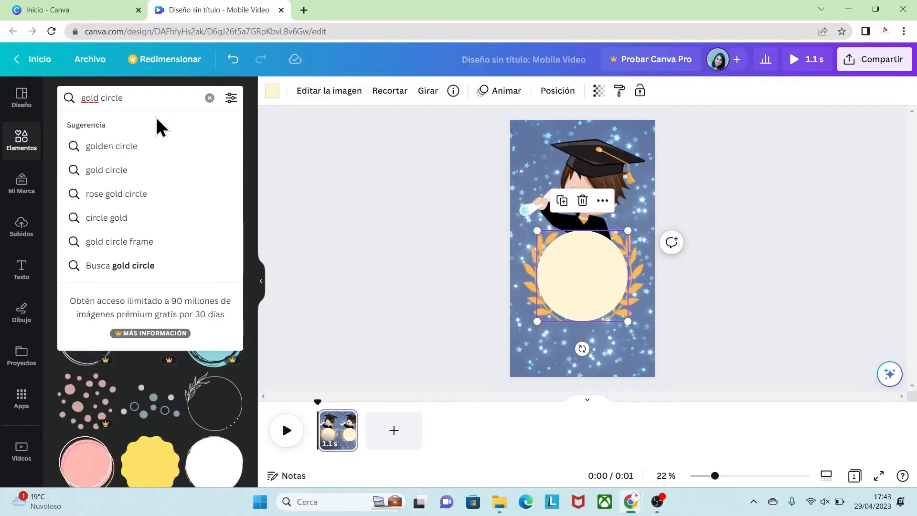
pyautogui.click(128, 147)
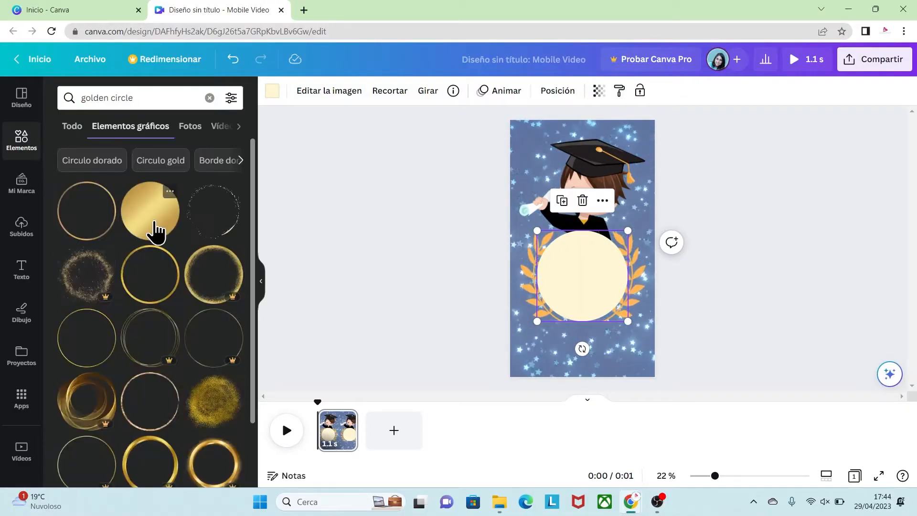
pyautogui.click(144, 289)
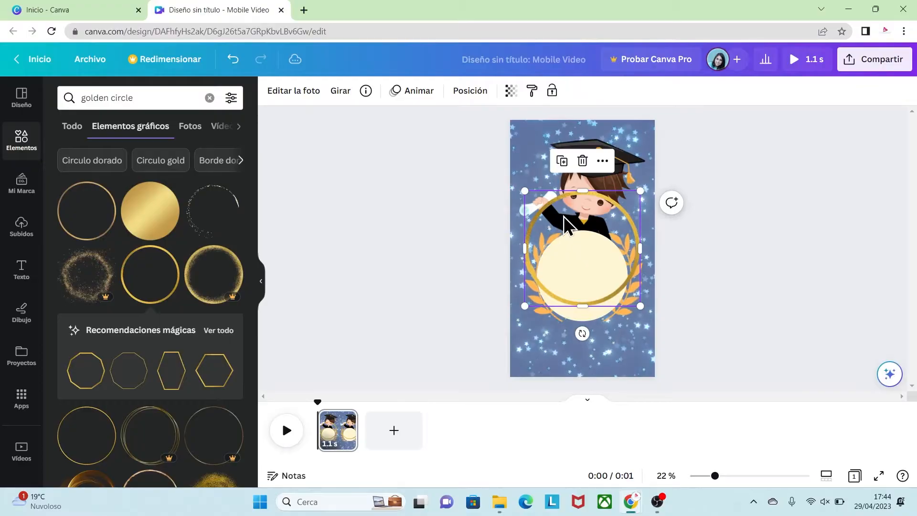
pyautogui.moveTo(529, 193); pyautogui.dragTo(558, 241)
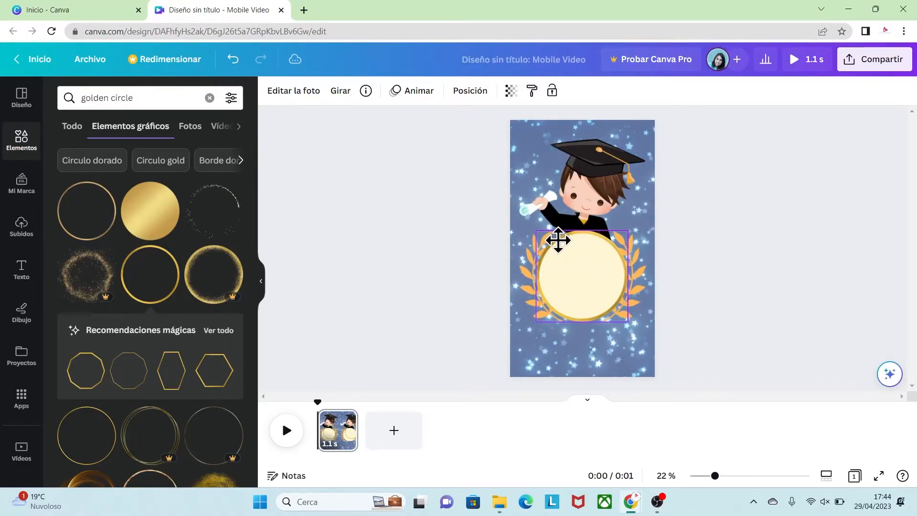
# Step: Group the graduate boy, laurel branches, cream circle and gold ring into one object
pyautogui.click(673, 341)
pyautogui.moveTo(712, 352); pyautogui.dragTo(452, 122)
pyautogui.click(553, 169)
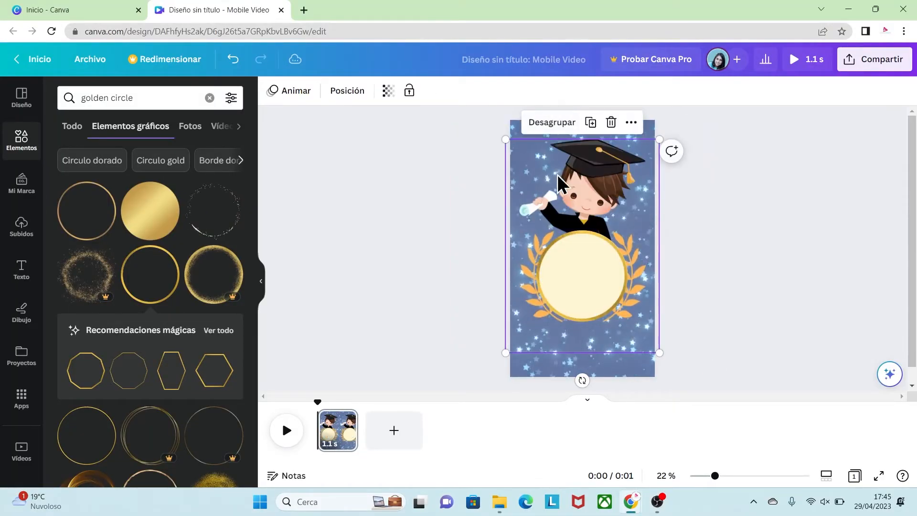
# Step: Add the uploaded gold plaque and place it just below the cream circle, overlapping its lower edge
pyautogui.click(21, 228)
pyautogui.click(179, 241)
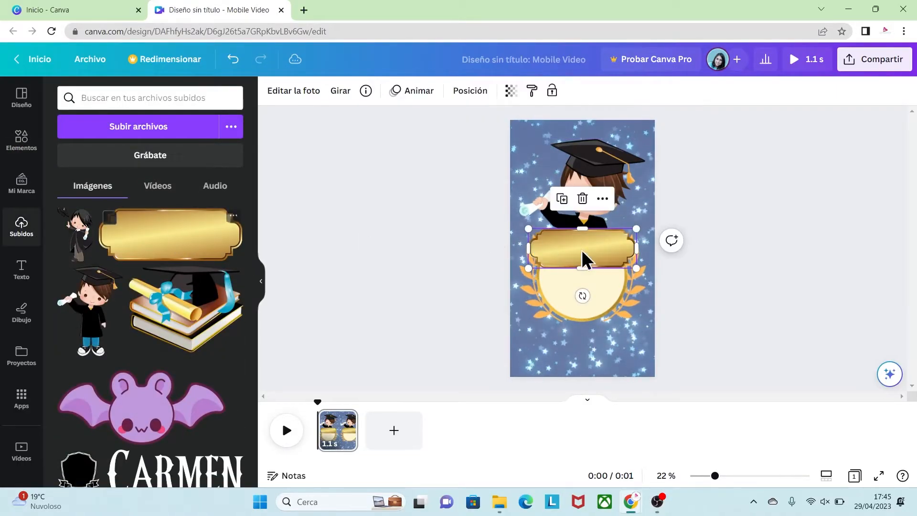
pyautogui.moveTo(592, 257); pyautogui.dragTo(596, 331)
pyautogui.click(684, 260)
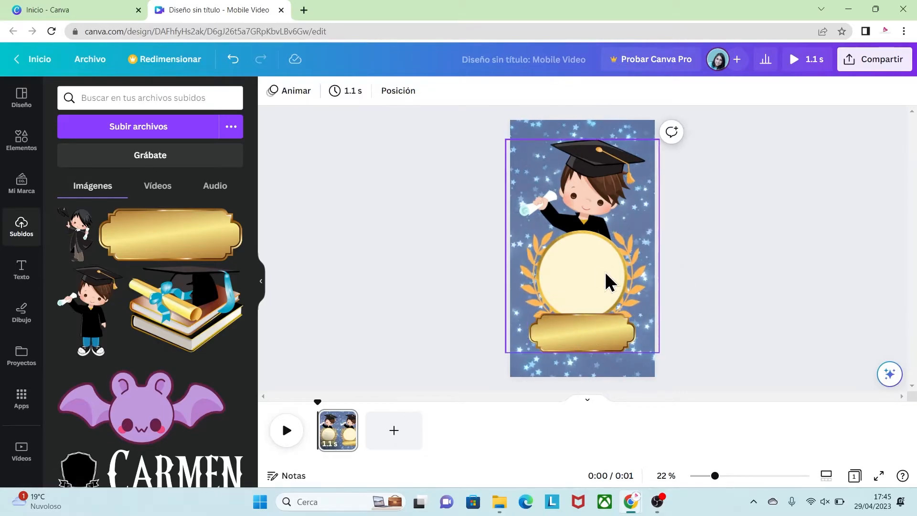
# Step: Add the uploaded books with graduation cap, shrunk and slightly tilted, over the circle's lower part and the plaque's upper edge
pyautogui.click(193, 325)
pyautogui.moveTo(570, 262); pyautogui.dragTo(609, 319)
pyautogui.moveTo(571, 279); pyautogui.dragTo(588, 305)
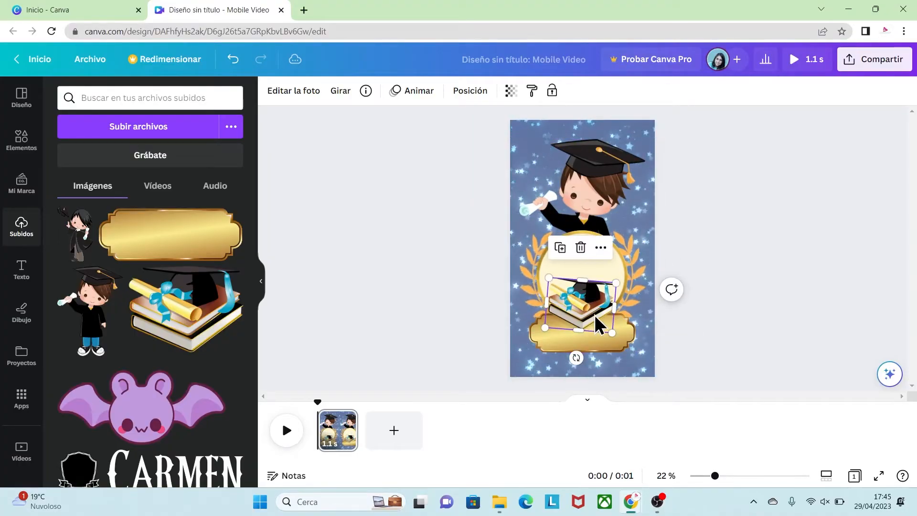
pyautogui.click(698, 336)
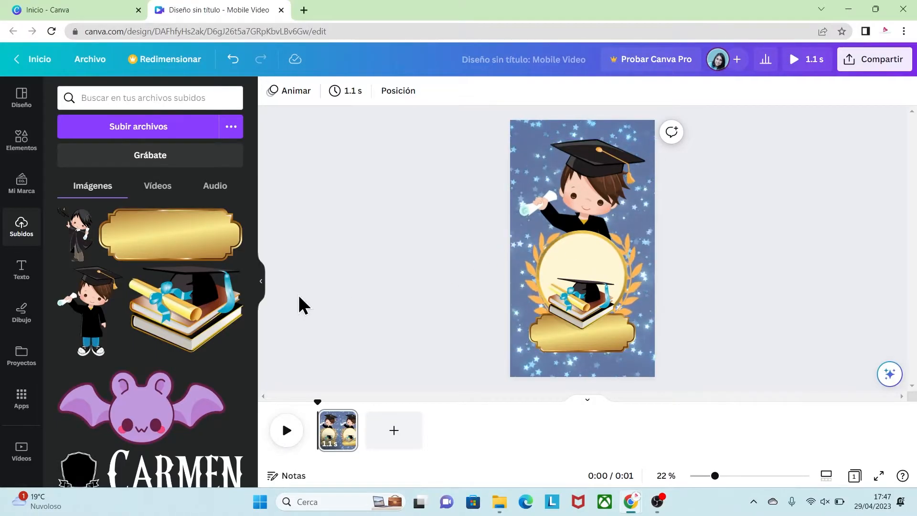
# Step: Search the text styles for Playlist and add the Ice Cream Party font combination to the page
pyautogui.click(32, 276)
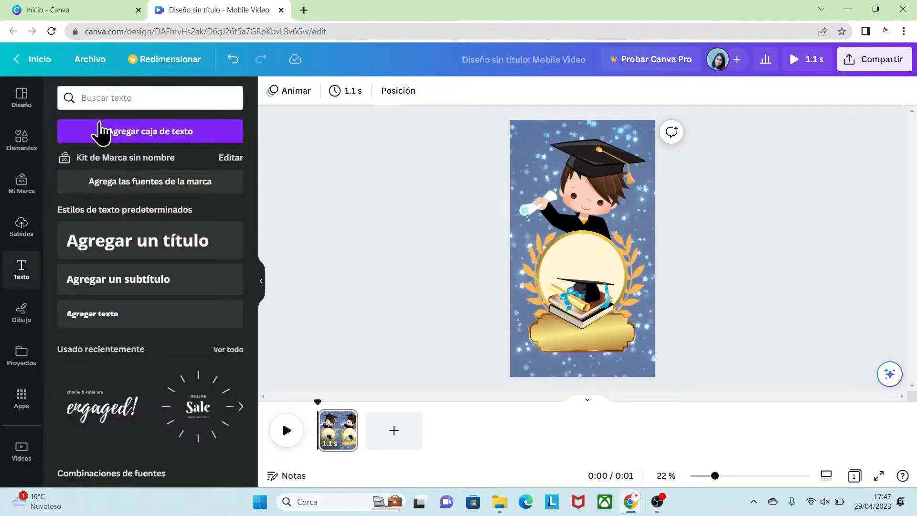
pyautogui.click(143, 97)
pyautogui.write('Playlist')
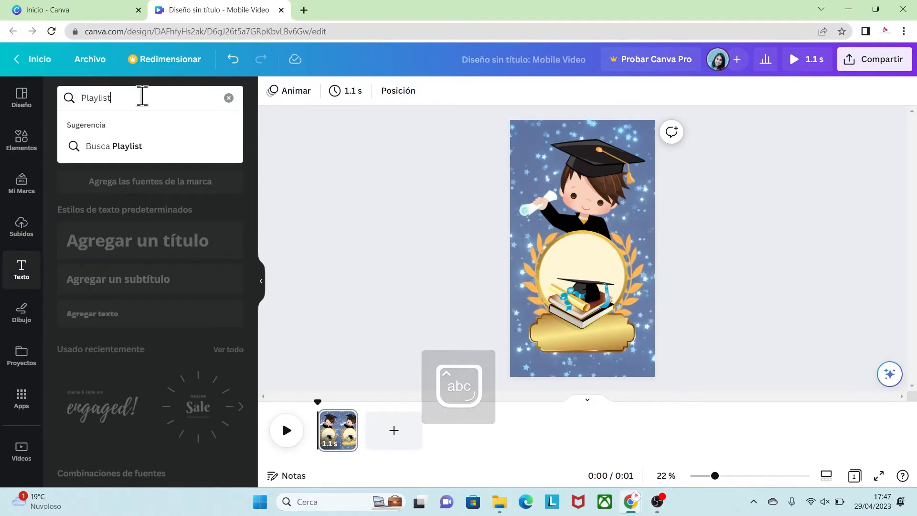
pyautogui.click(138, 148)
pyautogui.click(106, 248)
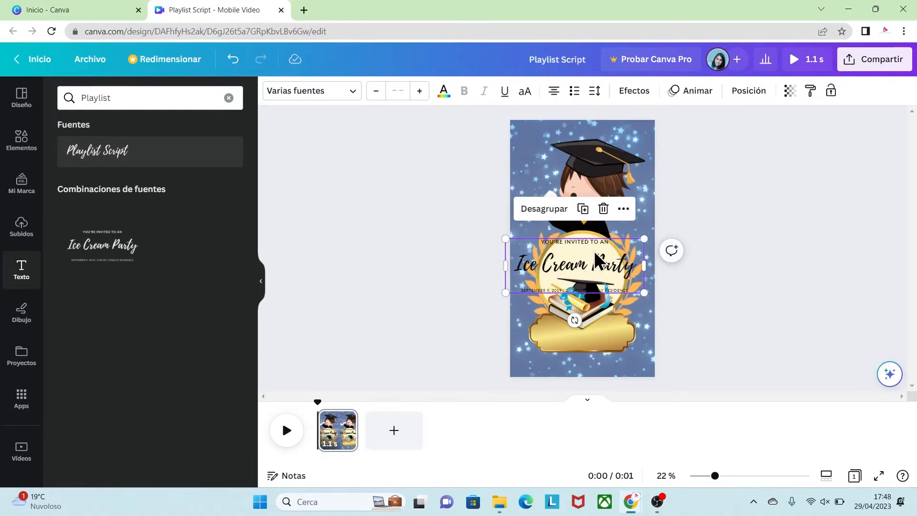
# Step: Ungroup the Ice Cream Party combination and delete its small invitation line and date line
pyautogui.click(544, 212)
pyautogui.click(587, 290)
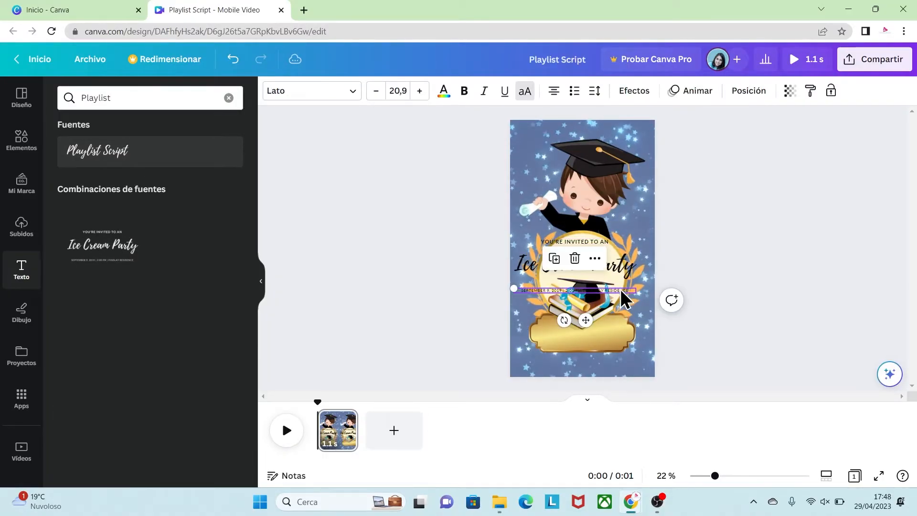
pyautogui.press('Escape')
pyautogui.click(572, 243)
pyautogui.press('Delete')
# Step: Replace the Ice Cream Party text with separate texts "Mi" at size 116 and "Graduación" at size 105 inside the circle
pyautogui.click(570, 268)
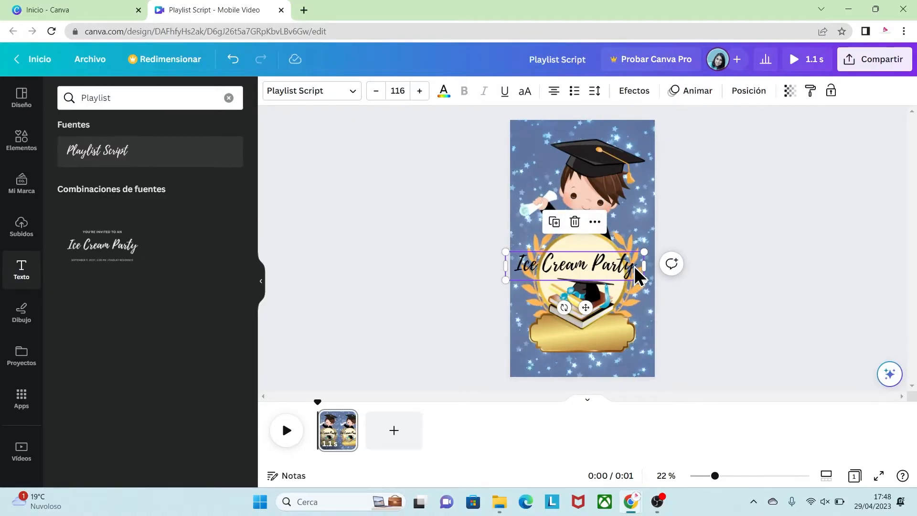
pyautogui.moveTo(726, 475); pyautogui.dragTo(728, 476)
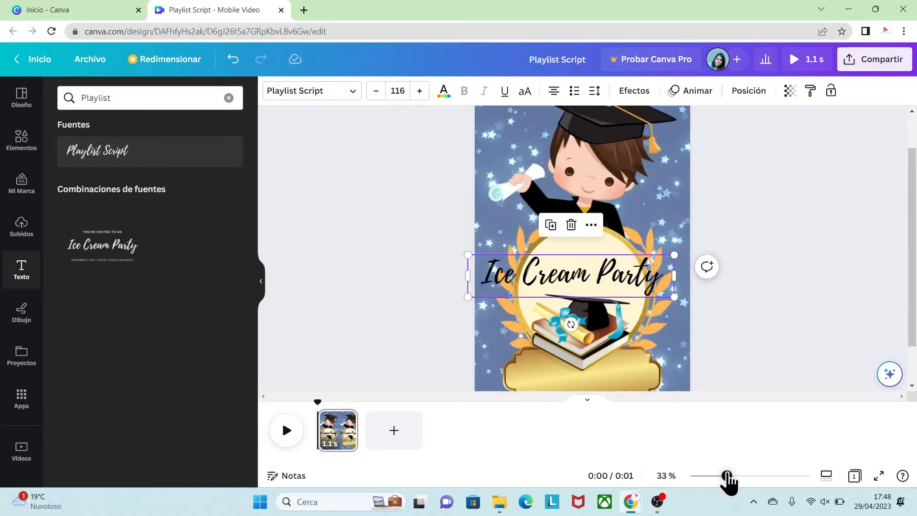
pyautogui.doubleClick(658, 275)
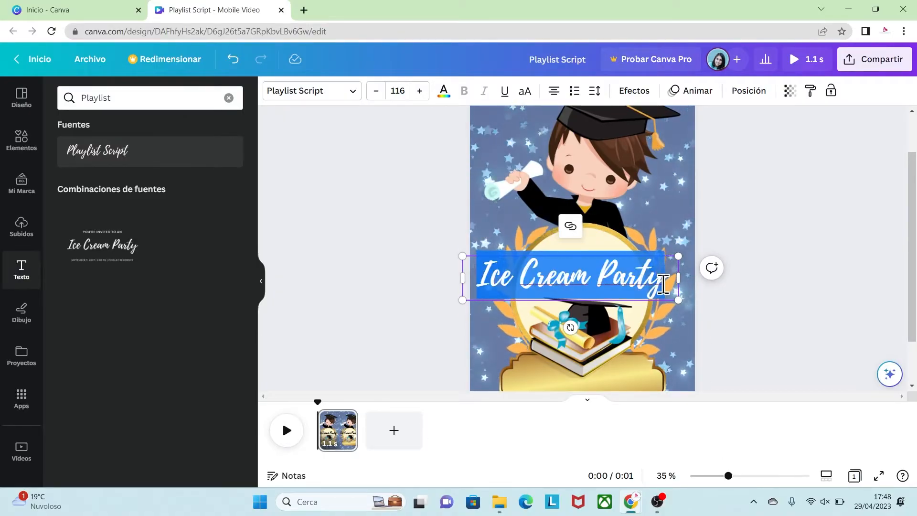
pyautogui.press('Delete')
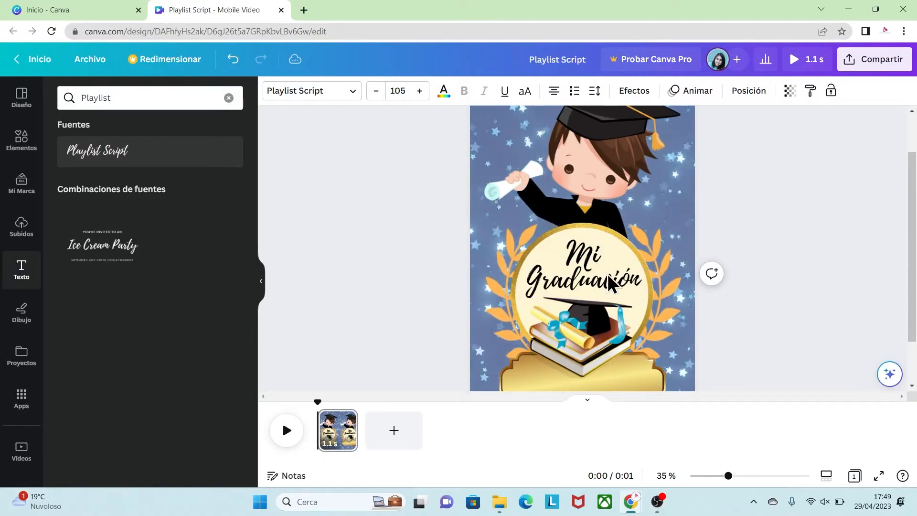
# Step: Change the colour of both the "Mi" and "Graduación" texts to blue #004B98
pyautogui.click(585, 260)
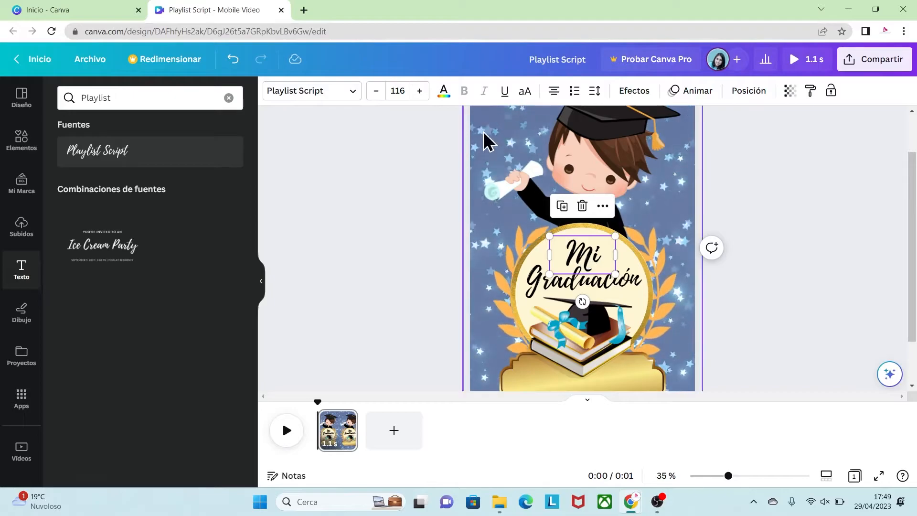
pyautogui.click(443, 90)
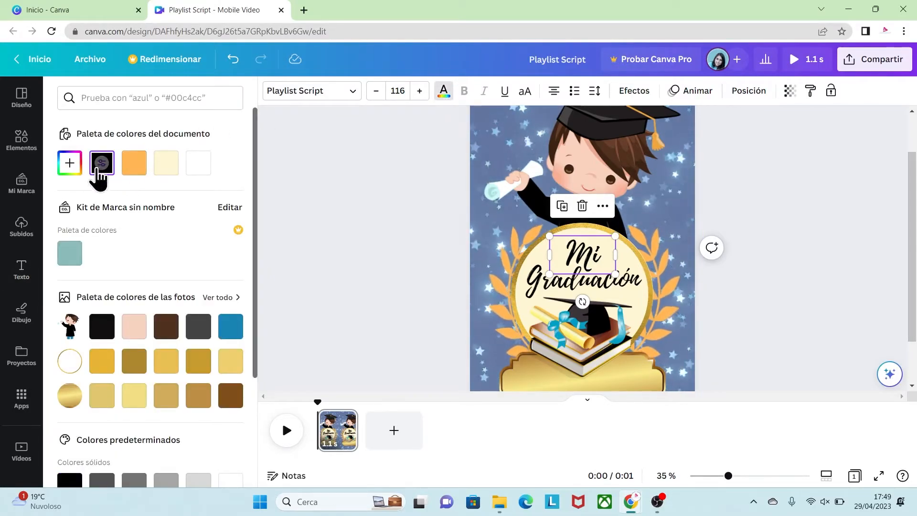
pyautogui.click(70, 163)
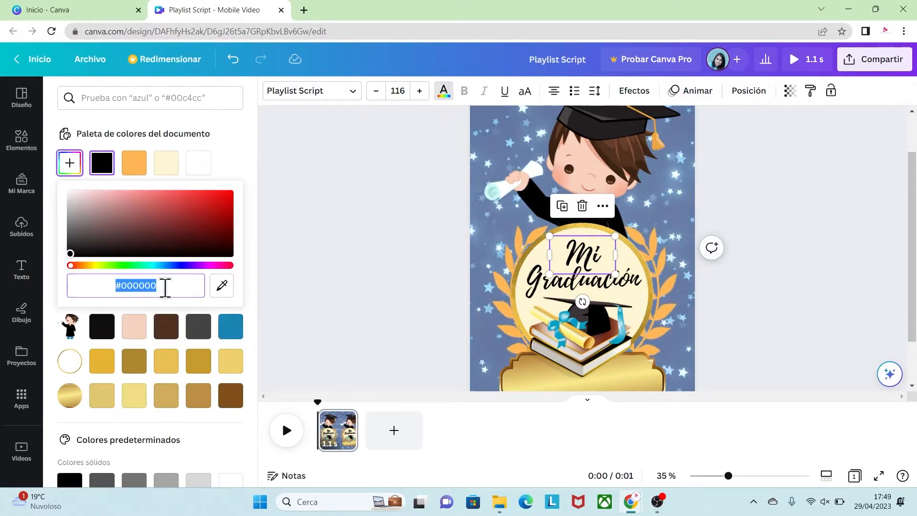
pyautogui.write('#004B98')
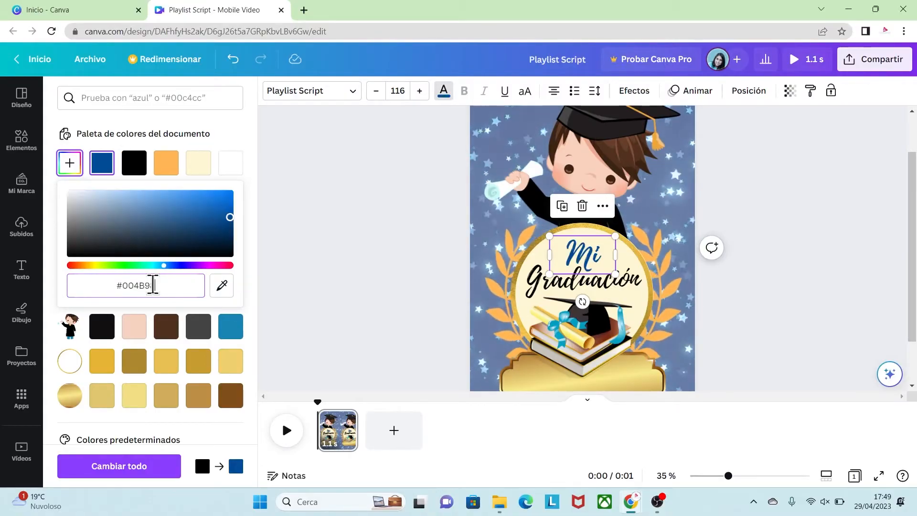
pyautogui.click(616, 297)
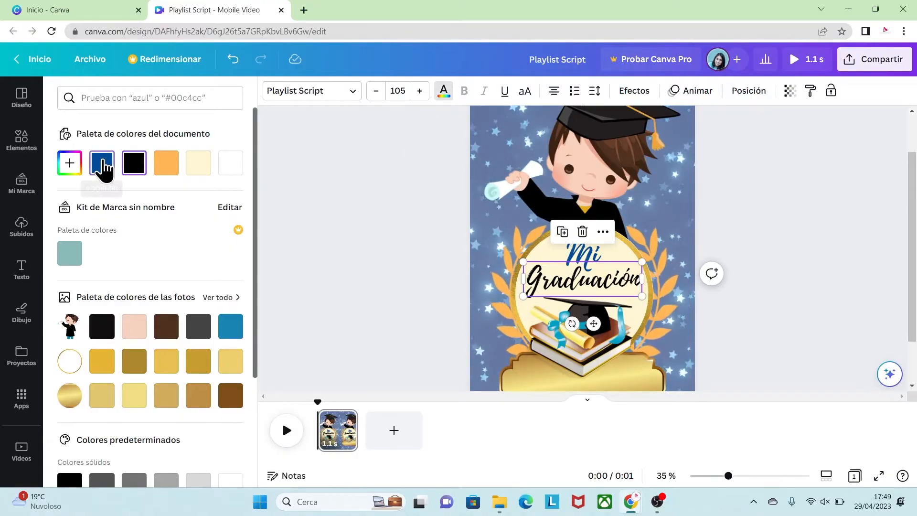
pyautogui.press('Escape')
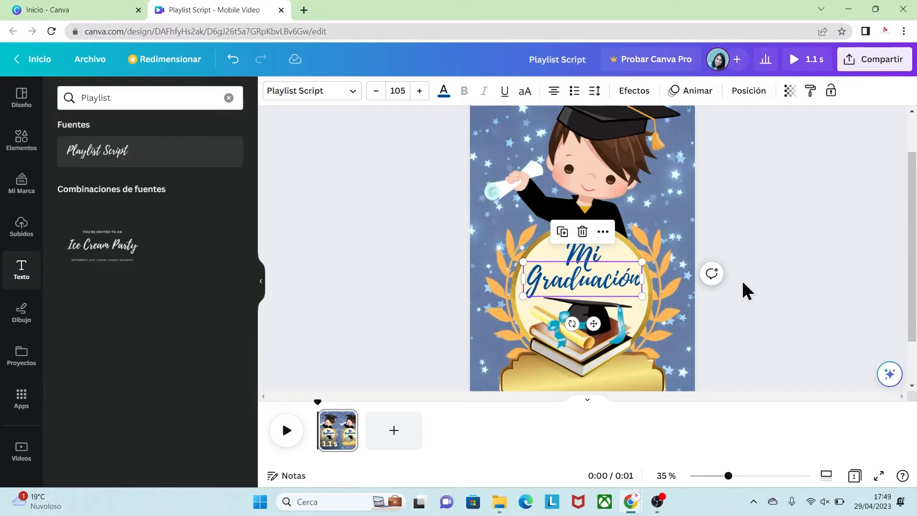
# Step: Place a copy of the "Graduación" text on the gold plaque and replace its wording with the graduate's first name
pyautogui.scroll(-2, 816, 243)
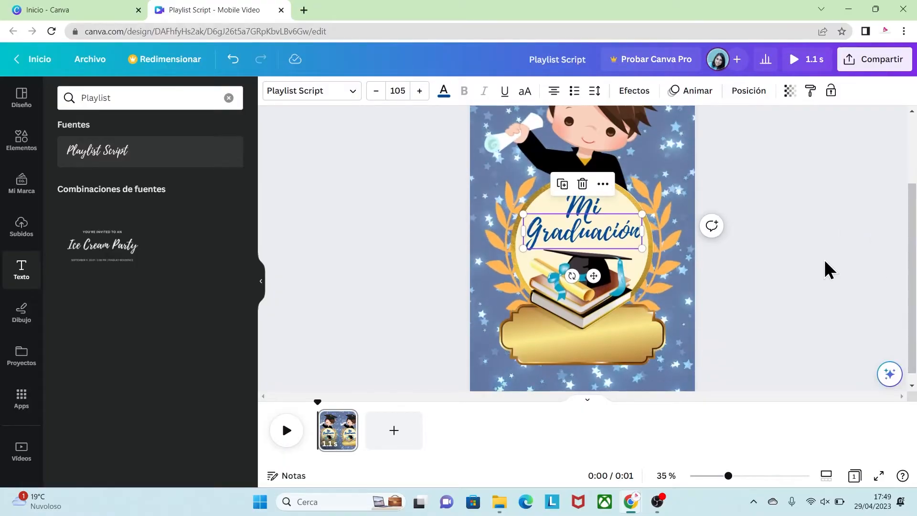
pyautogui.moveTo(598, 248); pyautogui.dragTo(601, 332)
pyautogui.doubleClick(639, 334)
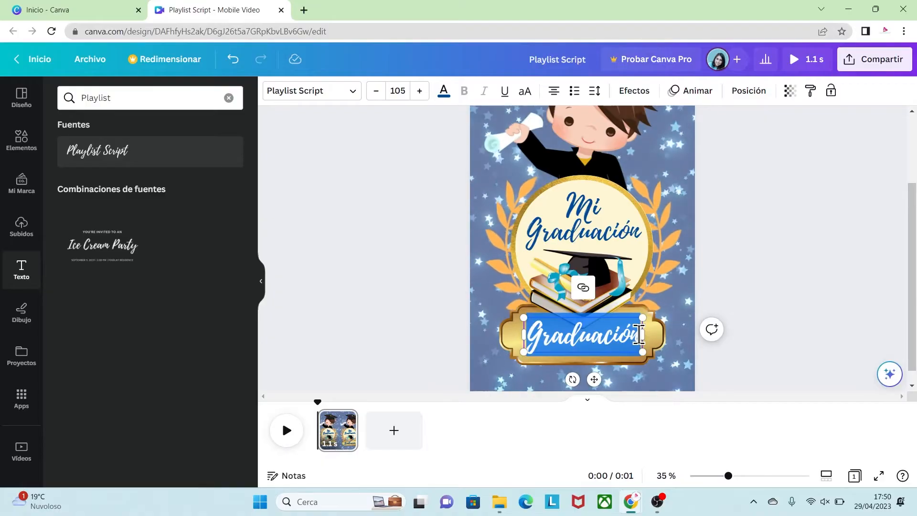
pyautogui.press('BackSpace')
pyautogui.write('Lucas')
pyautogui.press('Escape')
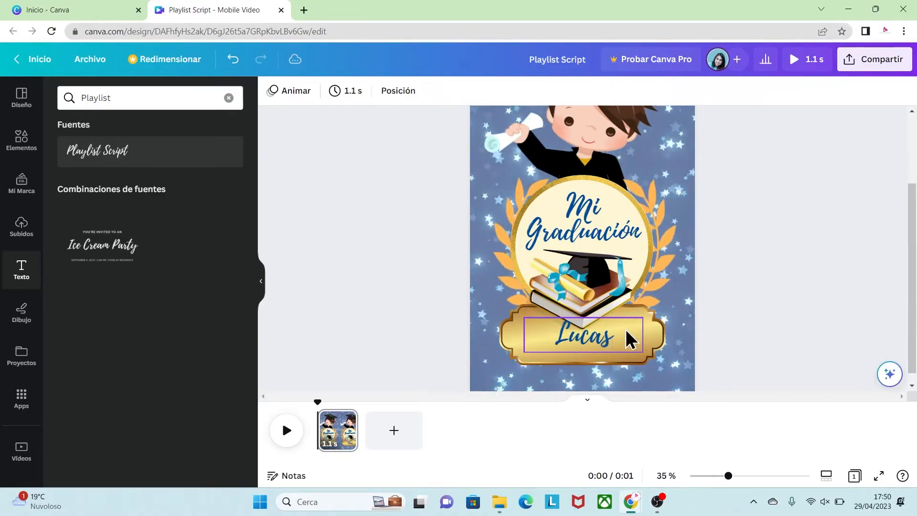
# Step: Give the name on the plaque a white Contorno effect, enlarge it to size 149 and tilt it slightly
pyautogui.click(593, 332)
pyautogui.click(642, 95)
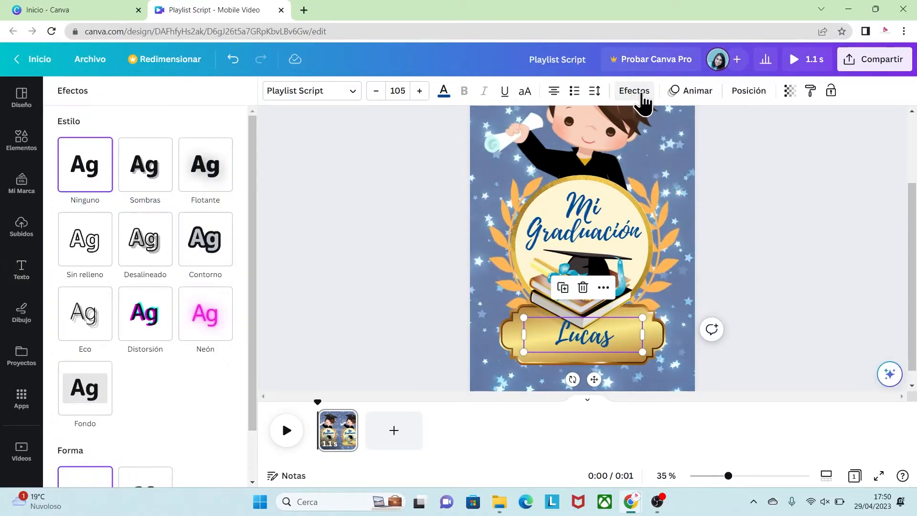
pyautogui.click(216, 255)
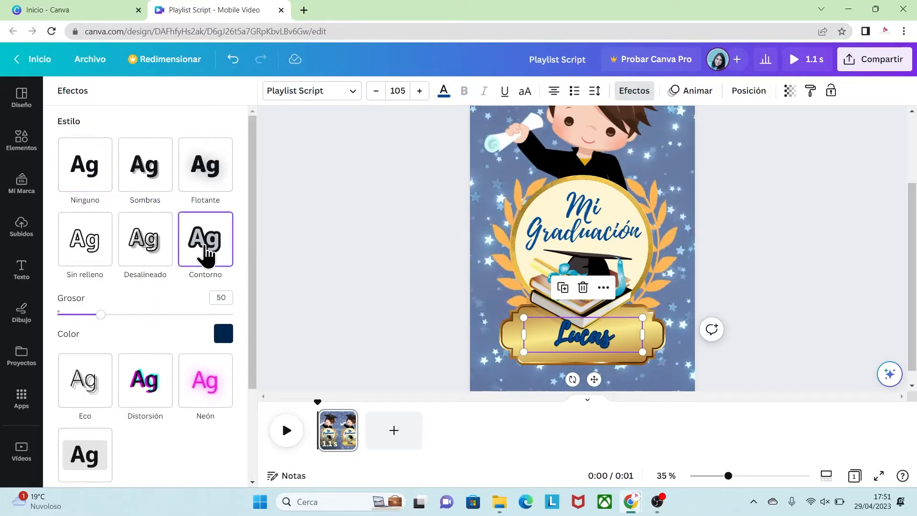
pyautogui.click(223, 333)
pyautogui.click(186, 195)
pyautogui.click(223, 335)
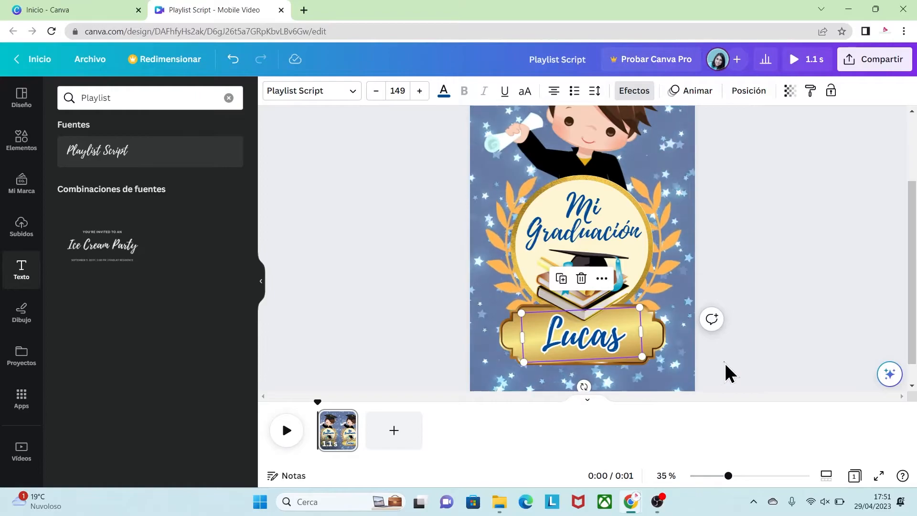
pyautogui.click(722, 369)
pyautogui.scroll(-3, 717, 365)
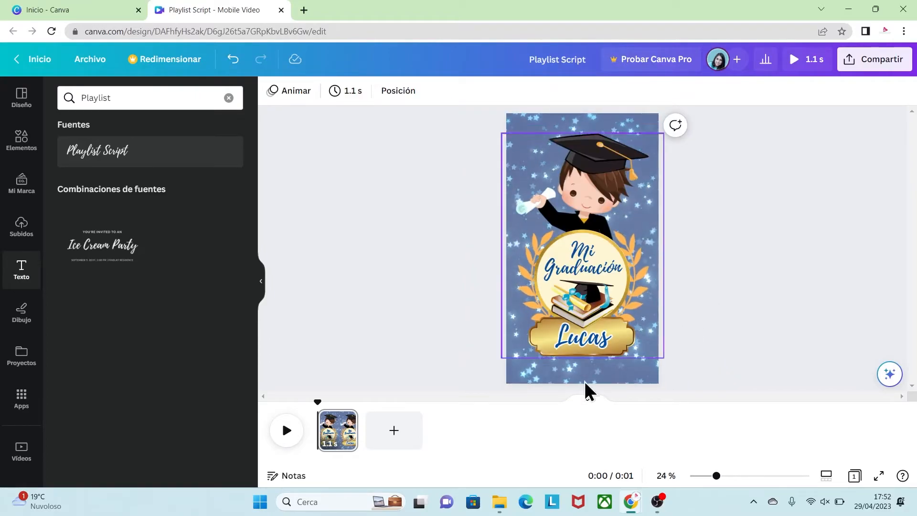
# Step: Add a second page and fill it completely with the uploaded starry background GIF
pyautogui.click(393, 432)
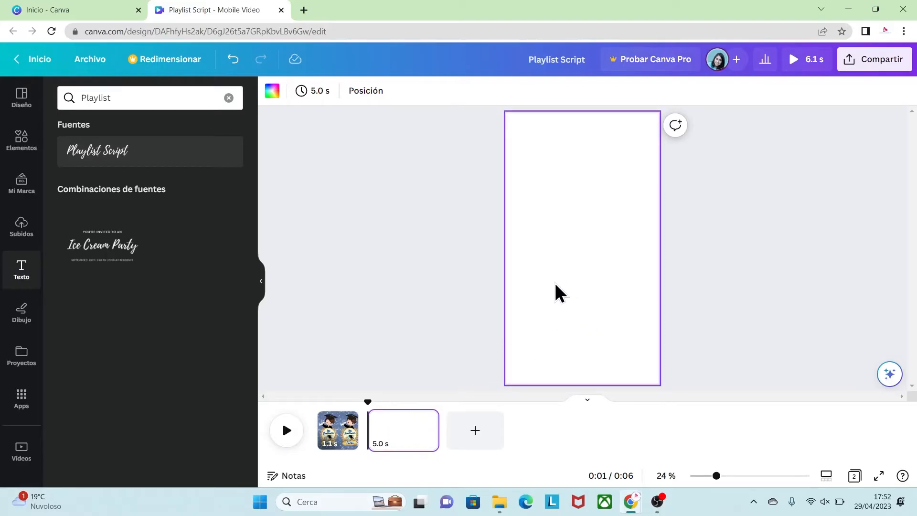
pyautogui.click(21, 234)
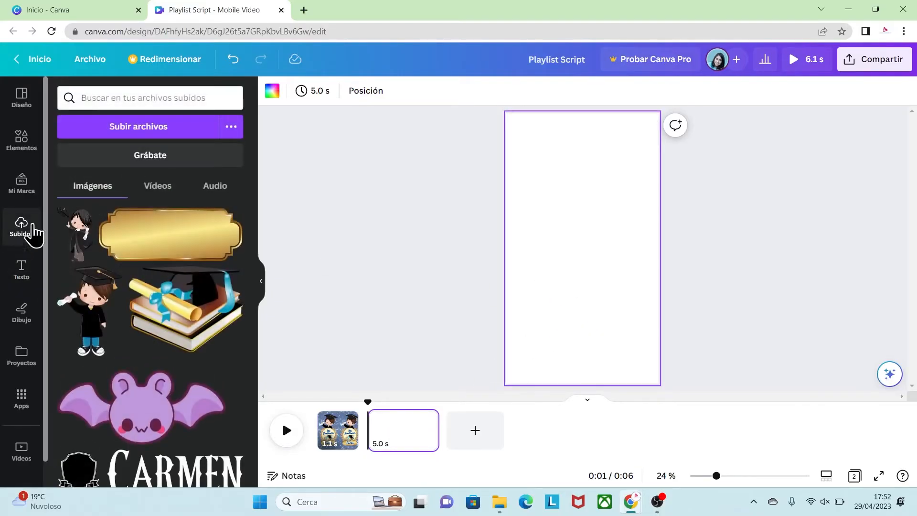
pyautogui.click(158, 194)
pyautogui.click(73, 321)
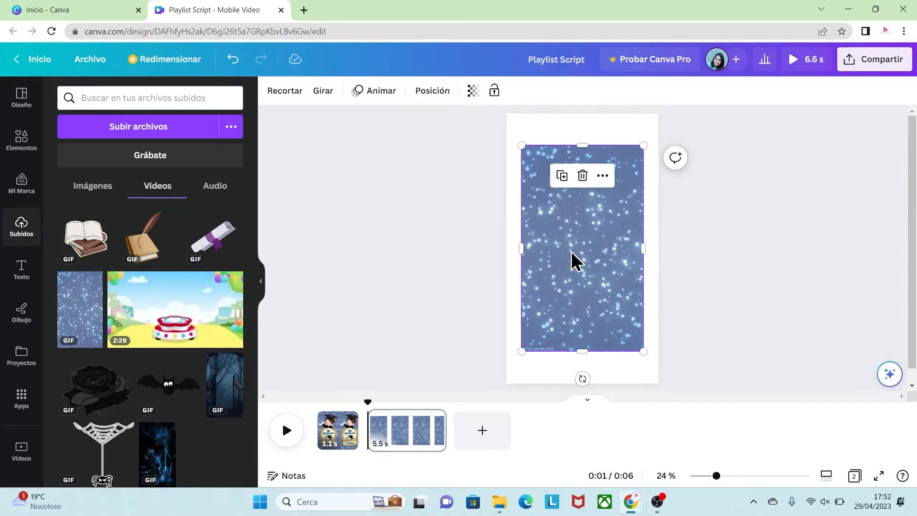
pyautogui.moveTo(577, 260); pyautogui.dragTo(552, 219)
pyautogui.moveTo(627, 316); pyautogui.dragTo(689, 387)
pyautogui.moveTo(639, 301); pyautogui.dragTo(618, 280)
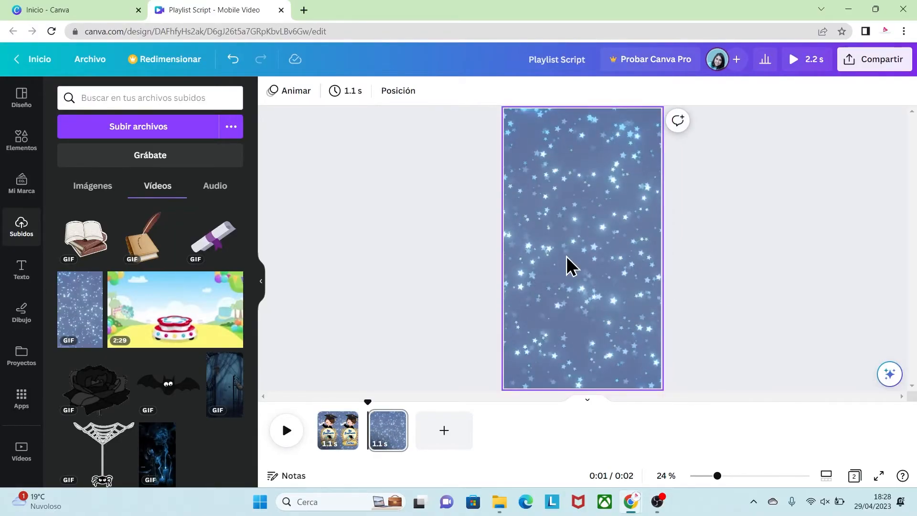
# Step: Search the elements library for "gold frames" and show all the graphic results
pyautogui.click(21, 144)
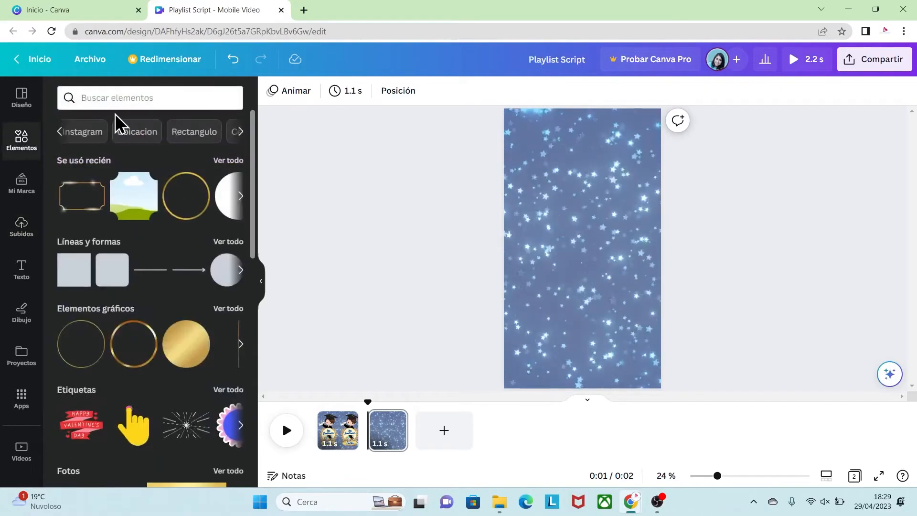
pyautogui.click(117, 99)
pyautogui.write('Frame golds')
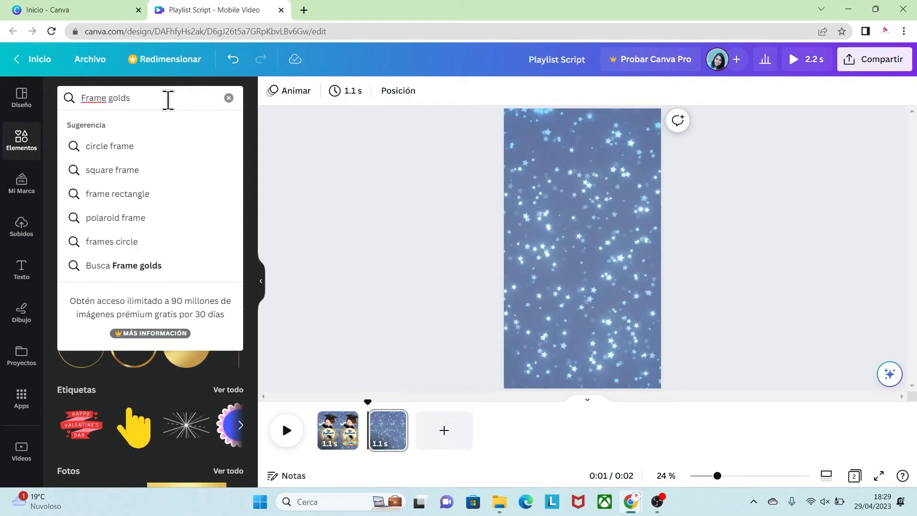
pyautogui.press('BackSpace')
pyautogui.click(120, 152)
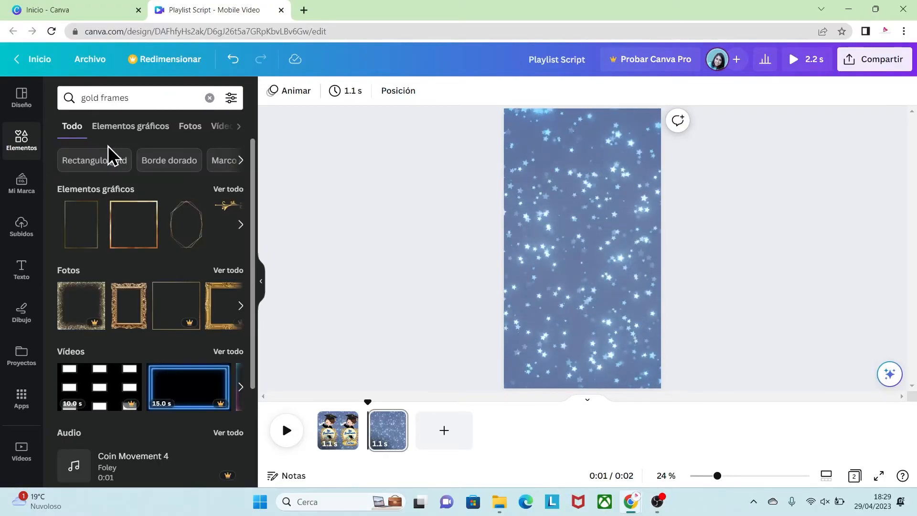
pyautogui.click(228, 191)
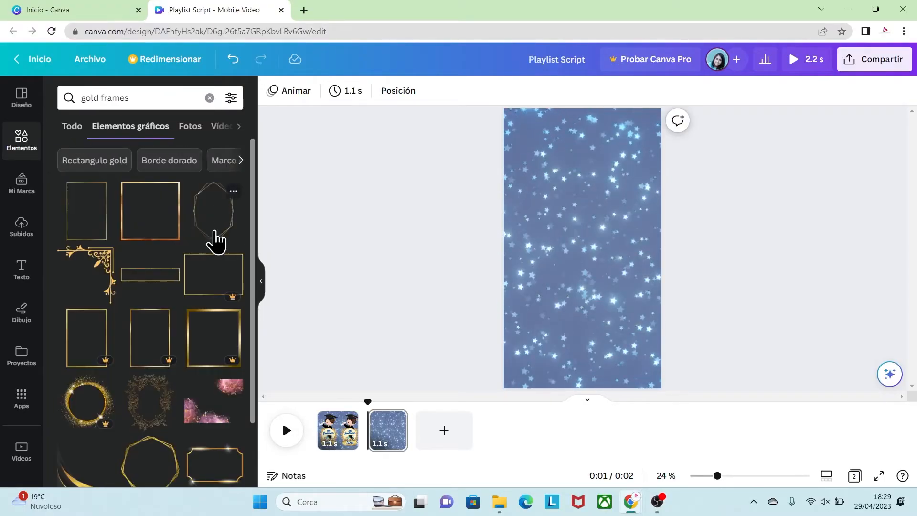
# Step: Place the rectangular gold frame with notched corners upright on the page, about 1452 by 1250, centre it horizontally and lock it
pyautogui.moveTo(256, 239); pyautogui.dragTo(266, 317)
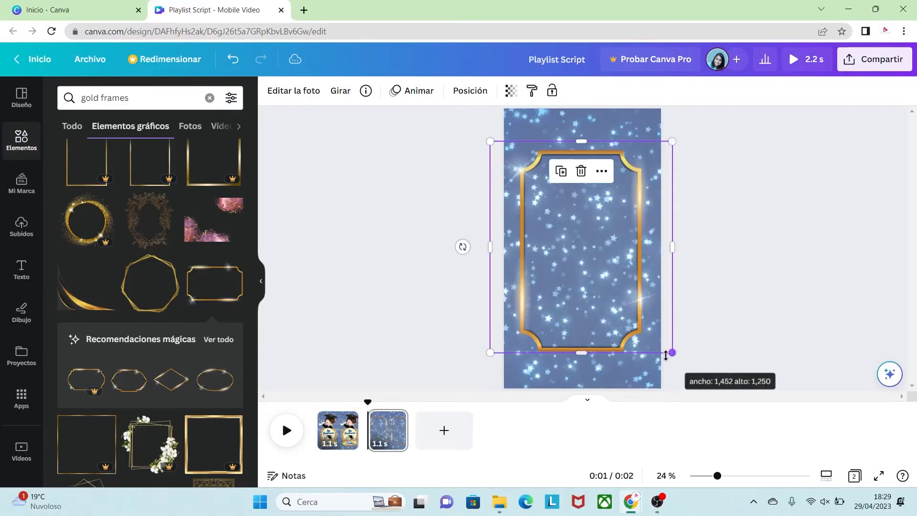
pyautogui.rightClick(635, 169)
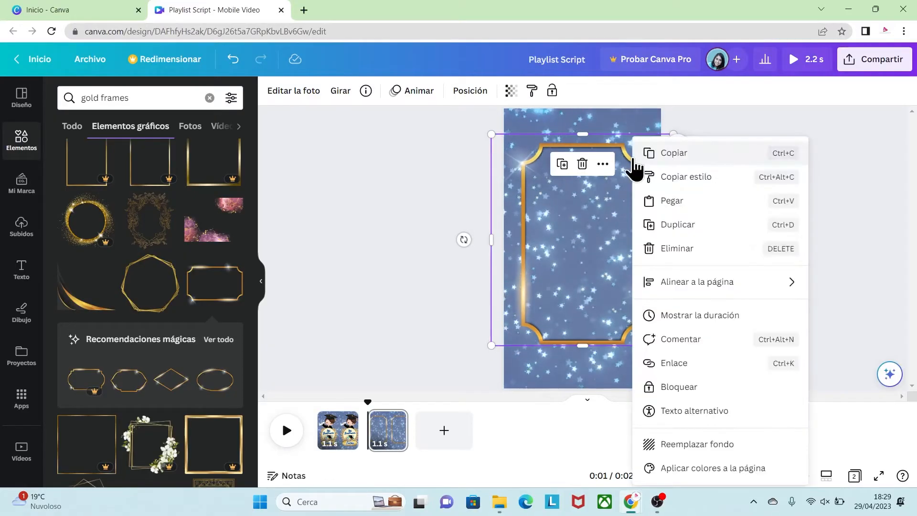
pyautogui.click(682, 394)
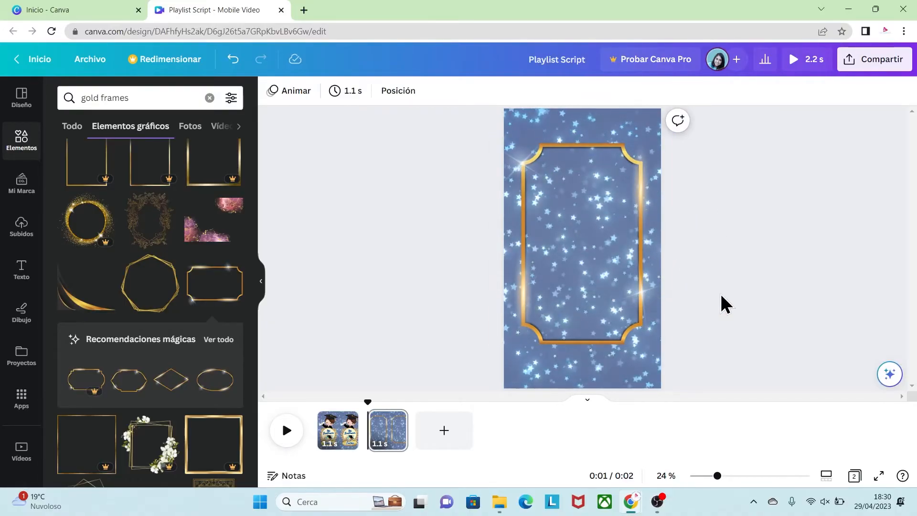
# Step: Search the elements for "photo frame corners" and add the first photo frame with notched corners to the page
pyautogui.moveTo(142, 100); pyautogui.dragTo(77, 98)
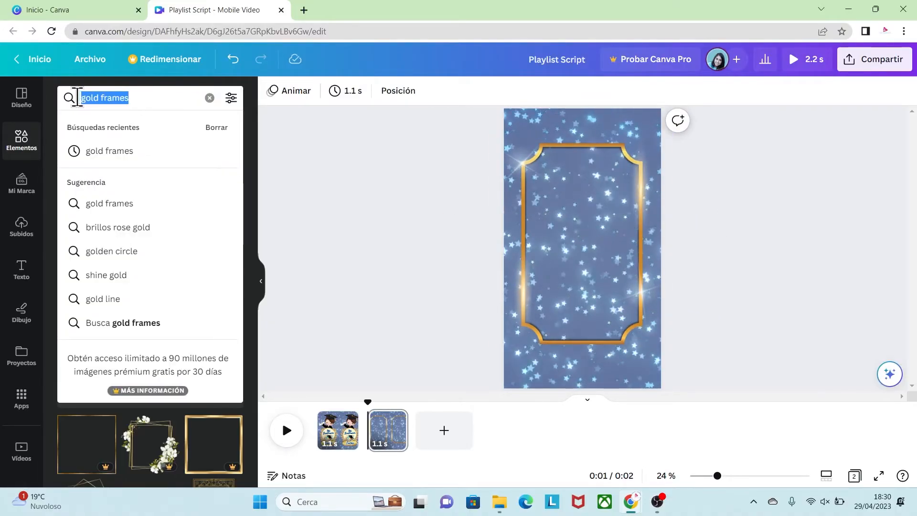
pyautogui.press('BackSpace')
pyautogui.write('photo frame corners')
pyautogui.press('Return')
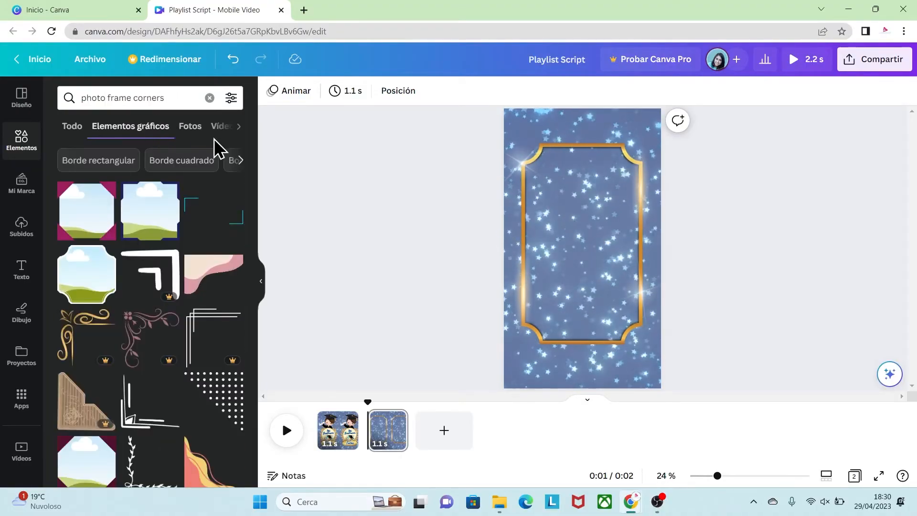
pyautogui.click(71, 127)
pyautogui.scroll(-3, 255, 215)
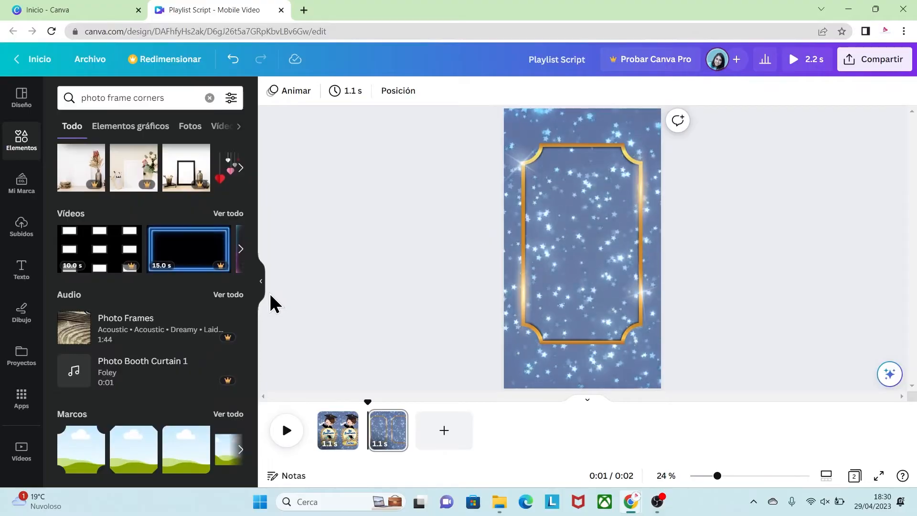
pyautogui.click(71, 458)
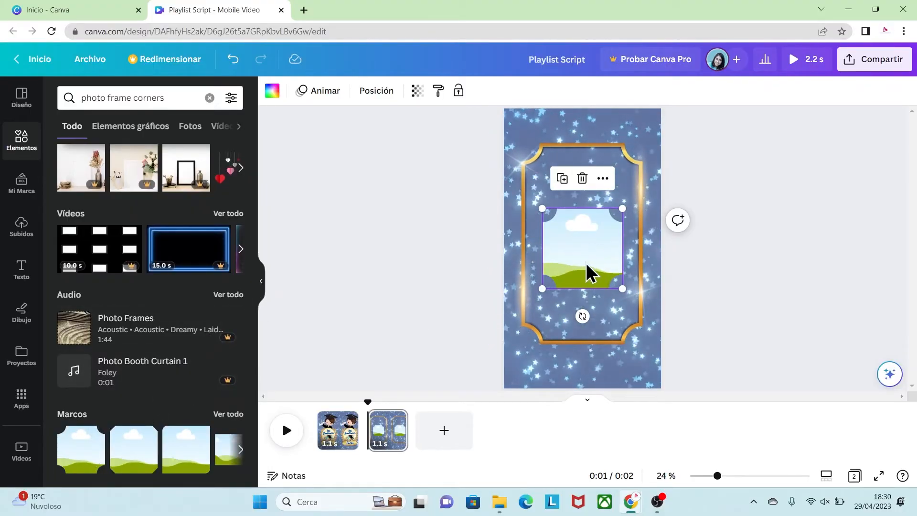
# Step: Rotate the photo frame a quarter turn and enlarge it to fit the upper part of the gold frame's interior
pyautogui.moveTo(582, 315); pyautogui.dragTo(625, 247)
pyautogui.moveTo(586, 246); pyautogui.dragTo(572, 184)
pyautogui.moveTo(719, 476); pyautogui.dragTo(740, 476)
pyautogui.scroll(2, 542, 209)
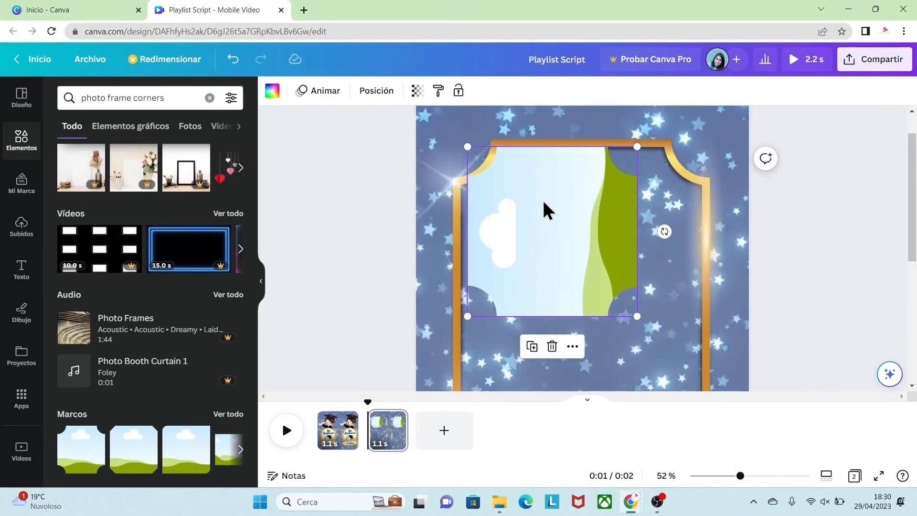
pyautogui.moveTo(624, 322); pyautogui.dragTo(712, 390)
pyautogui.moveTo(594, 280); pyautogui.dragTo(589, 269)
pyautogui.scroll(-1, 621, 287)
pyautogui.moveTo(699, 358); pyautogui.dragTo(709, 369)
# Step: Fill the rest of the gold frame's interior with copies of the photo frame and group all the pieces
pyautogui.moveTo(740, 475); pyautogui.dragTo(718, 476)
pyautogui.moveTo(601, 220); pyautogui.dragTo(596, 265)
pyautogui.click(515, 247)
pyautogui.click(605, 289)
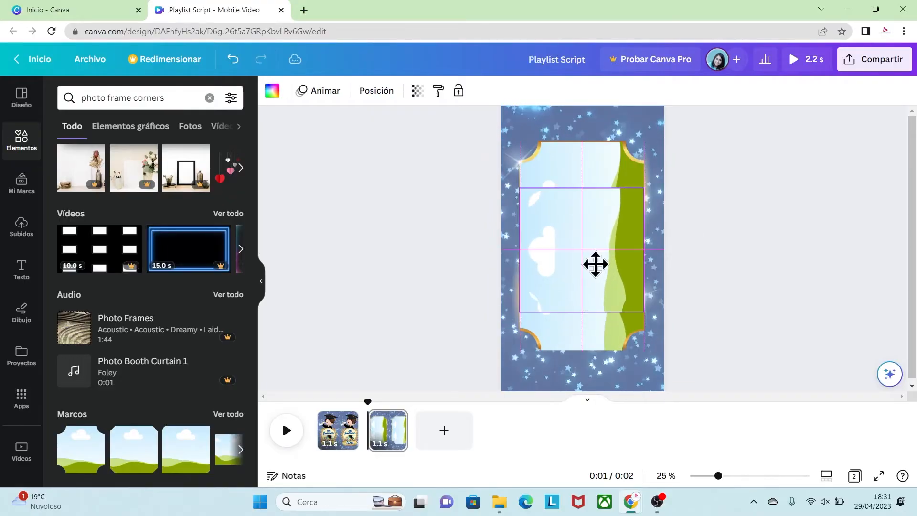
pyautogui.click(712, 343)
pyautogui.moveTo(675, 355); pyautogui.dragTo(506, 135)
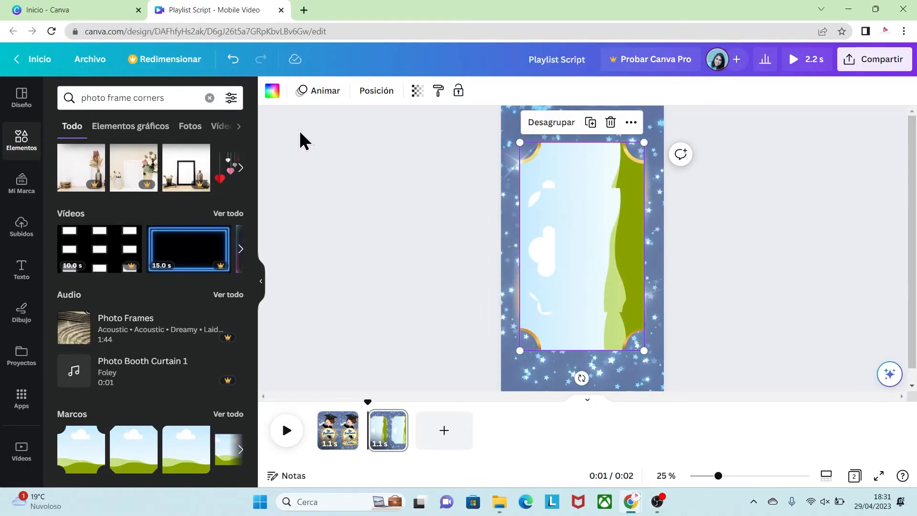
# Step: Colour the grouped photo frames cream from the document palette and move them one layer back, behind the gold frame
pyautogui.click(273, 94)
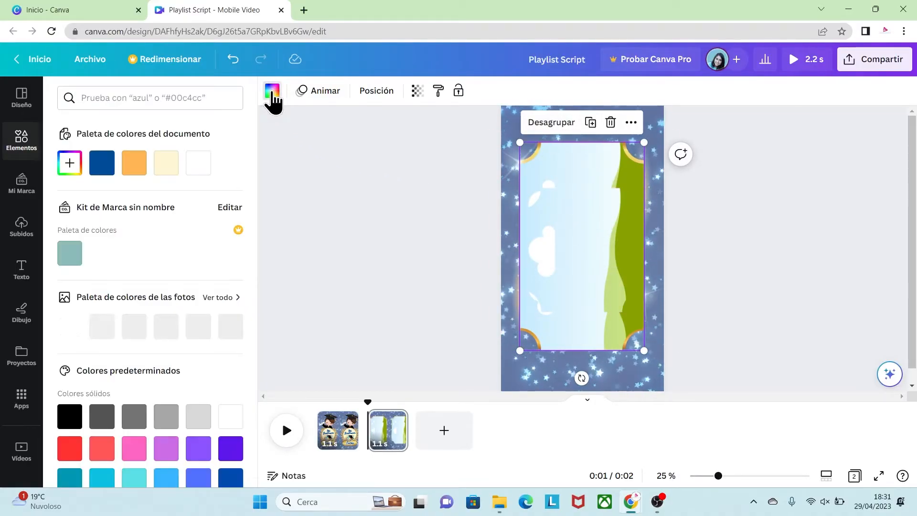
pyautogui.click(167, 168)
pyautogui.rightClick(620, 210)
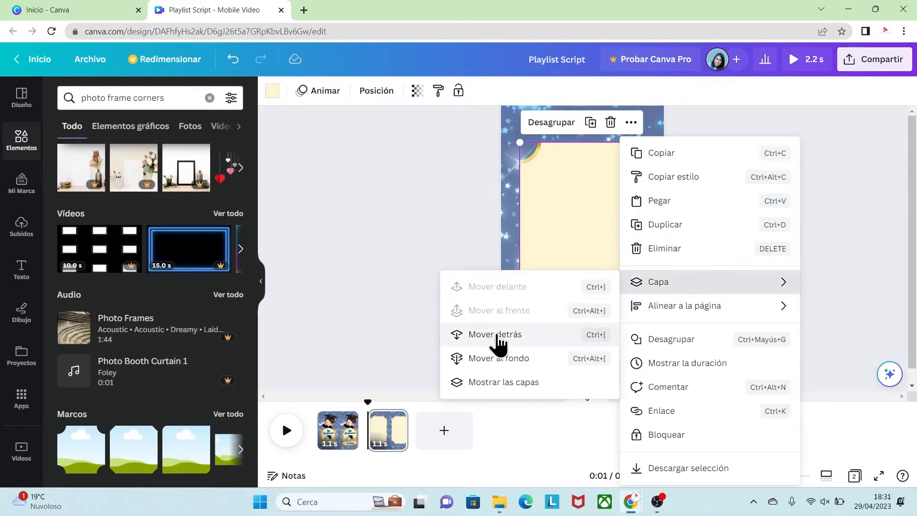
pyautogui.click(494, 337)
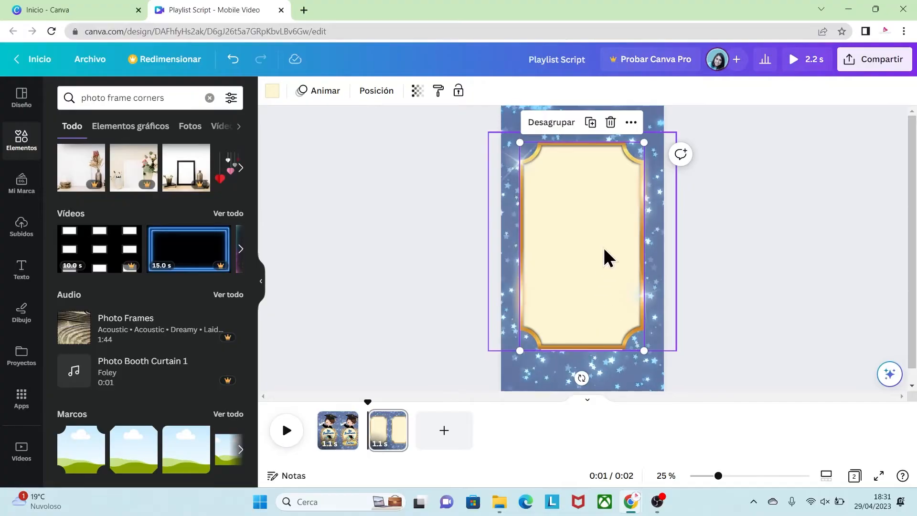
# Step: Place the uploaded book, diploma and quill GIFs along the frame's base and the horizontally flipped graduate boy image over its left edge
pyautogui.click(23, 229)
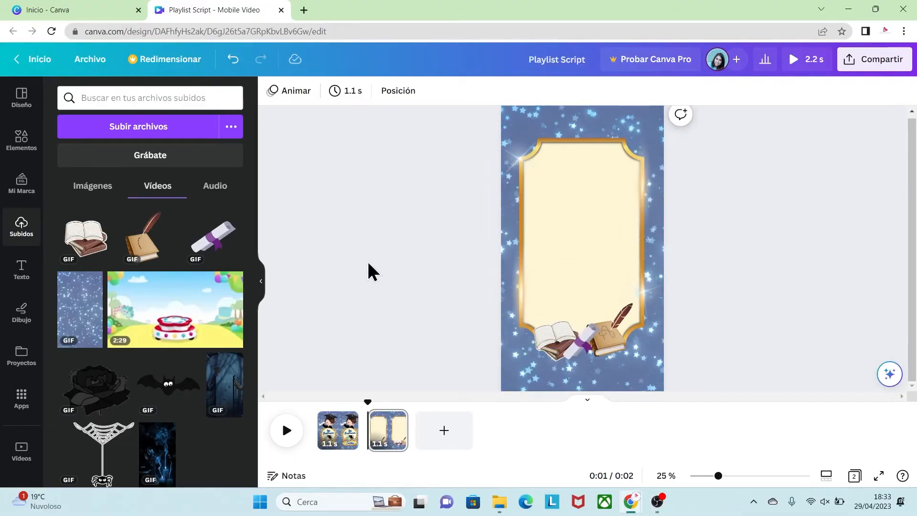
pyautogui.click(93, 186)
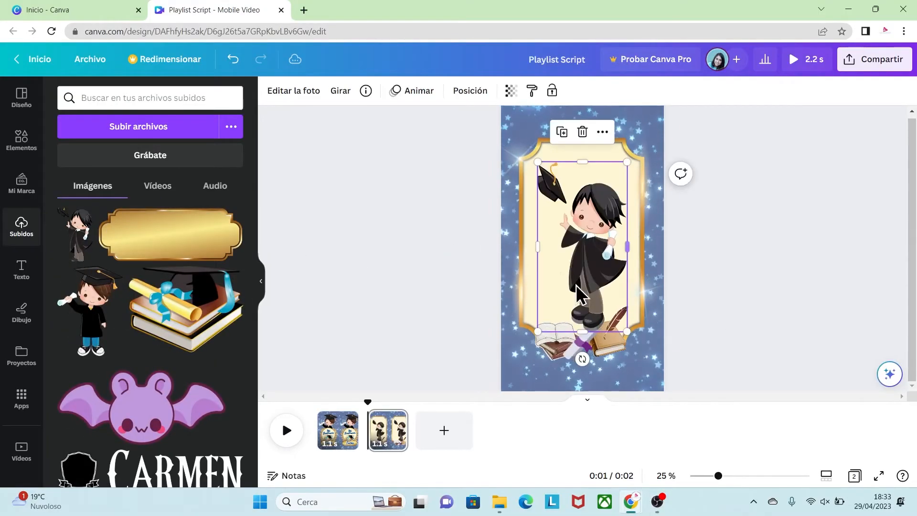
pyautogui.click(341, 91)
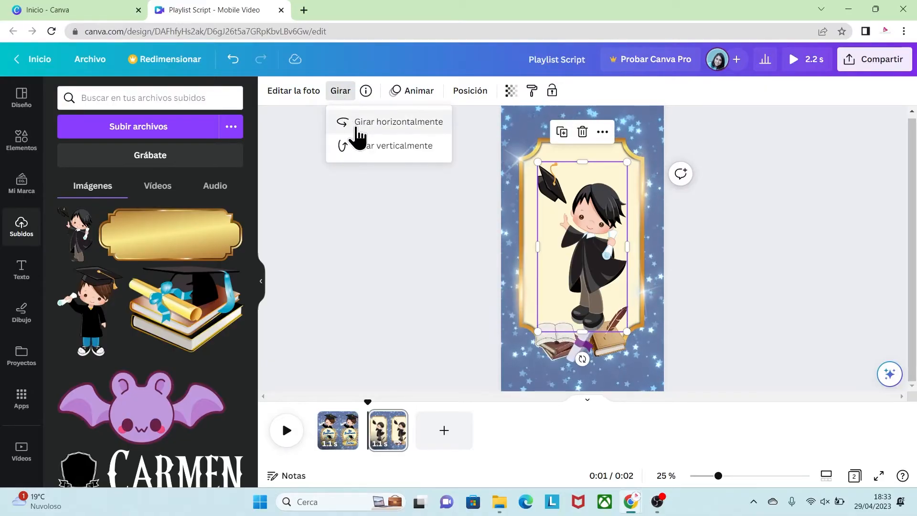
pyautogui.click(361, 125)
pyautogui.moveTo(575, 246); pyautogui.dragTo(534, 220)
pyautogui.click(690, 244)
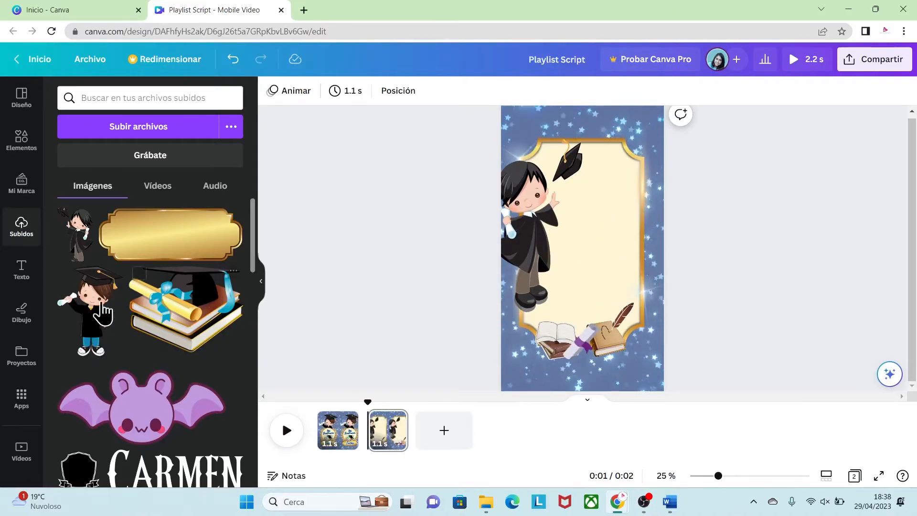
# Step: Add a blue text box beside the boy with the message from "Hoy es un día muy especial" to "para celebrar este triunfo."
pyautogui.click(23, 272)
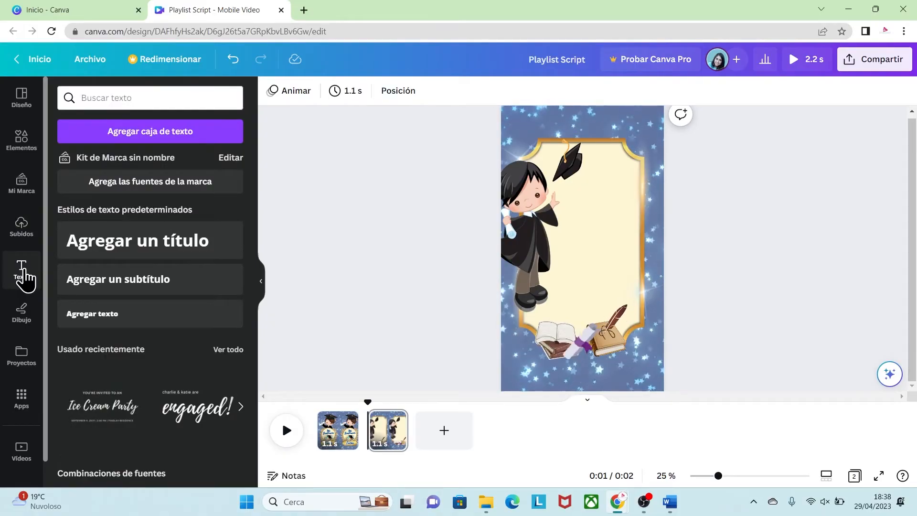
pyautogui.click(177, 136)
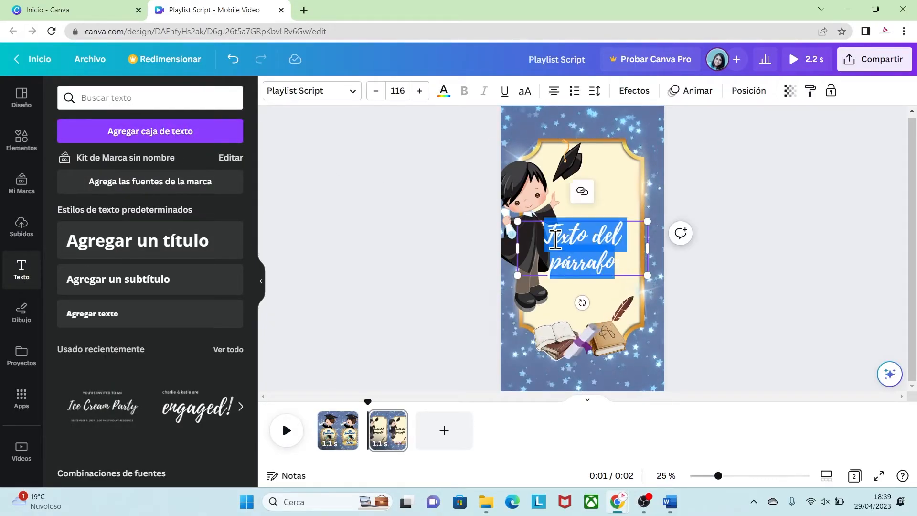
pyautogui.write('Hoy es un día muy especial porque culmino una etapa en mi vida que he logrado con ayuda de Dios y de mi familia, quisiera compartir un momento agradable contigo para celebrar este triunfo.')
pyautogui.click(678, 294)
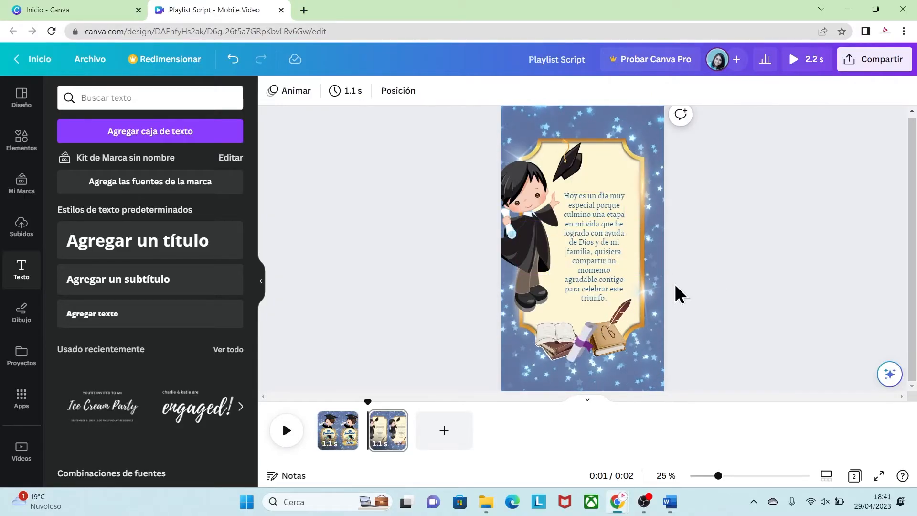
# Step: Duplicate the second page and replace its message with "Acompáñame este día especial", the venue, "25 de Mayo", "5:00 pm" and "Vestimenta formal"
pyautogui.click(395, 419)
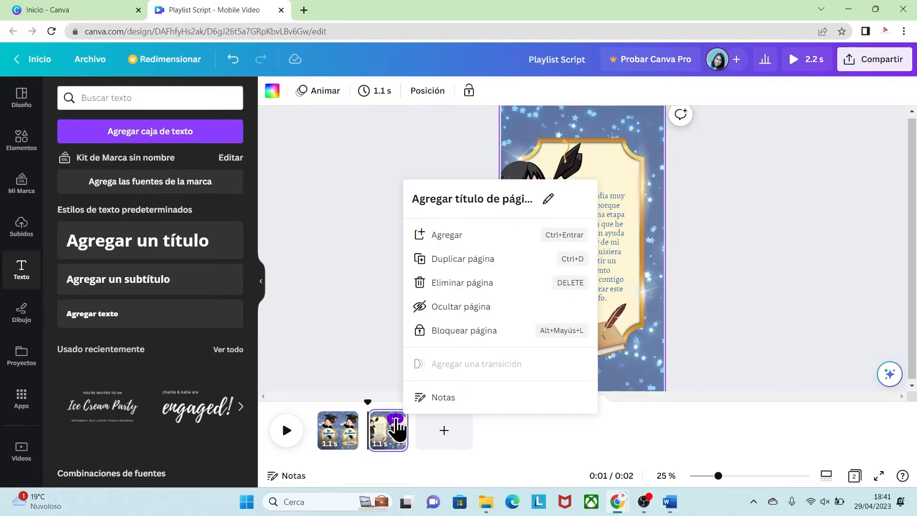
pyautogui.click(486, 260)
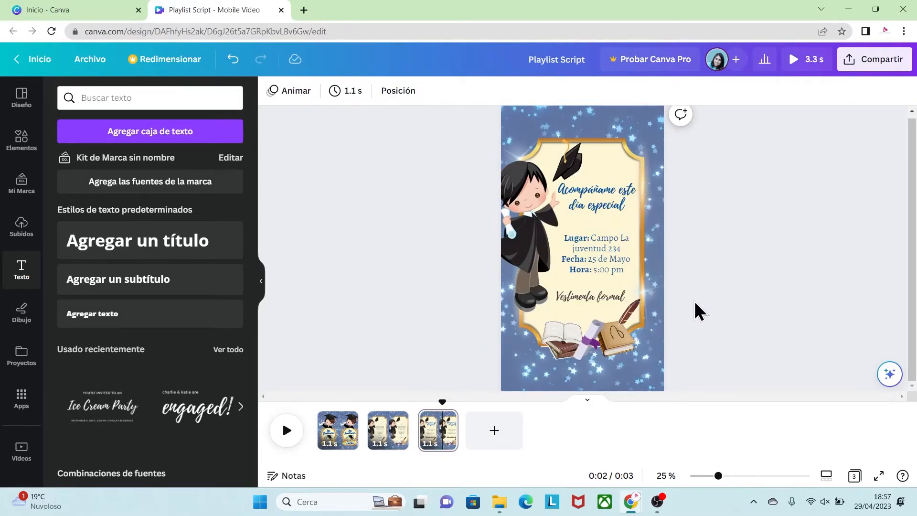
# Step: Search the elements library for "lineas rectas" and show all the graphic results
pyautogui.click(22, 145)
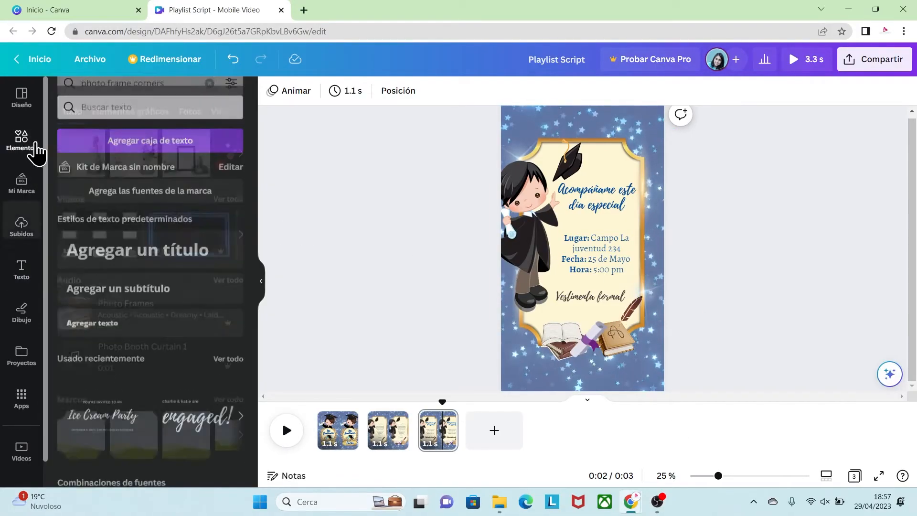
pyautogui.moveTo(163, 97); pyautogui.dragTo(101, 100)
pyautogui.hotkey('ctrl', 'a')
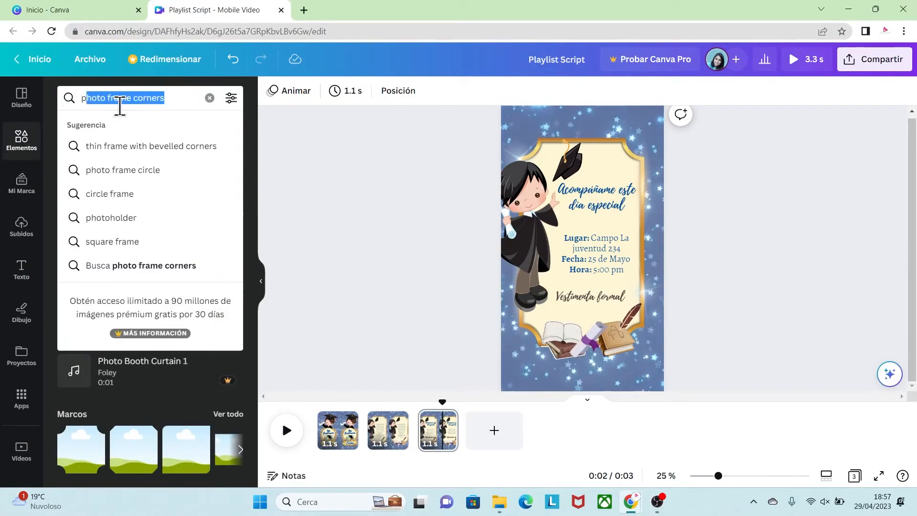
pyautogui.press('BackSpace')
pyautogui.write('lineas rectas')
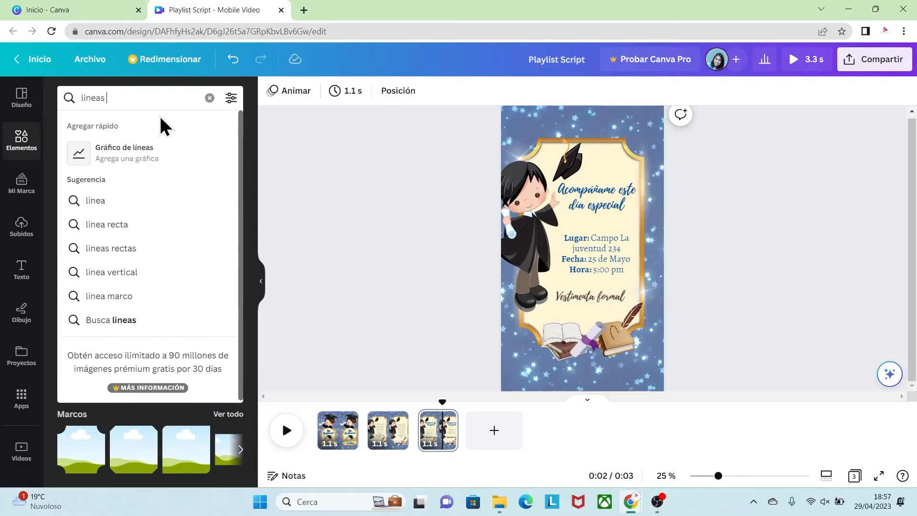
pyautogui.press('Return')
pyautogui.click(229, 189)
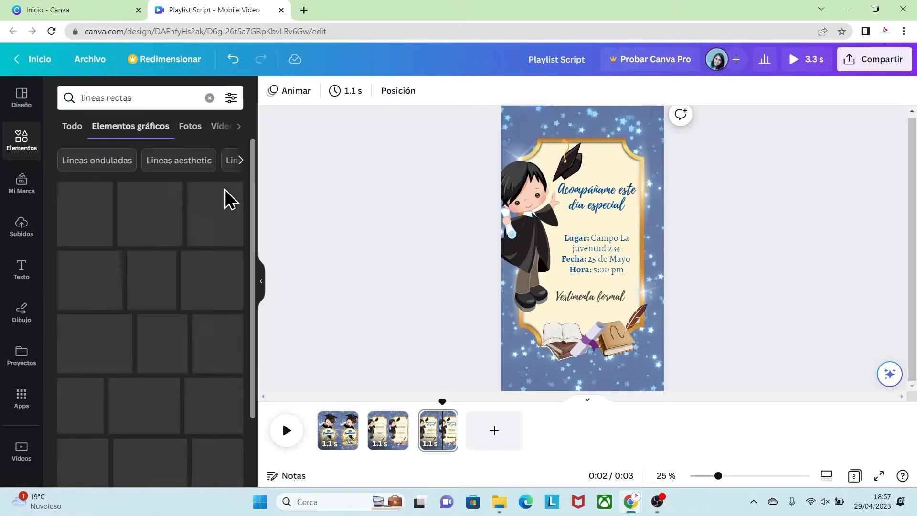
# Step: Add a thin horizontal divider line between the "Acompáñame este día especial" heading and the event details
pyautogui.scroll(-1, 229, 278)
pyautogui.scroll(-3, 258, 277)
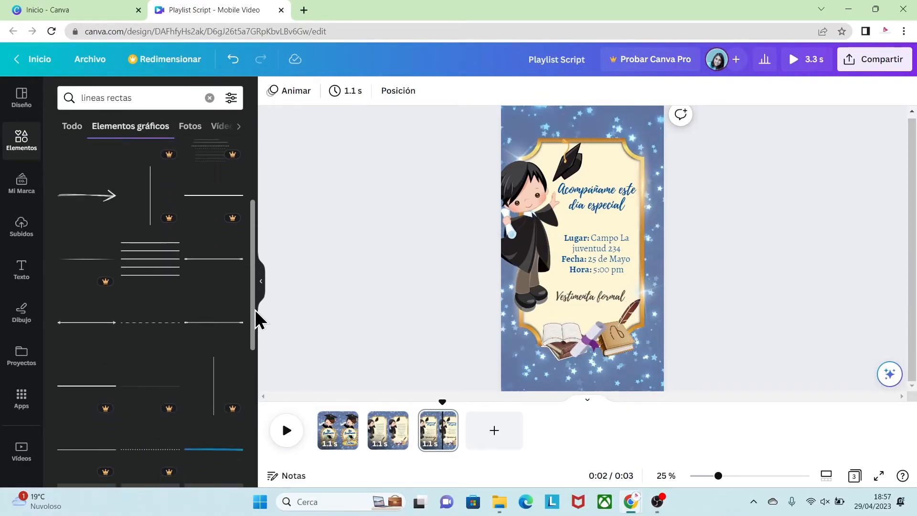
pyautogui.click(217, 309)
pyautogui.moveTo(582, 243); pyautogui.dragTo(580, 228)
pyautogui.click(643, 258)
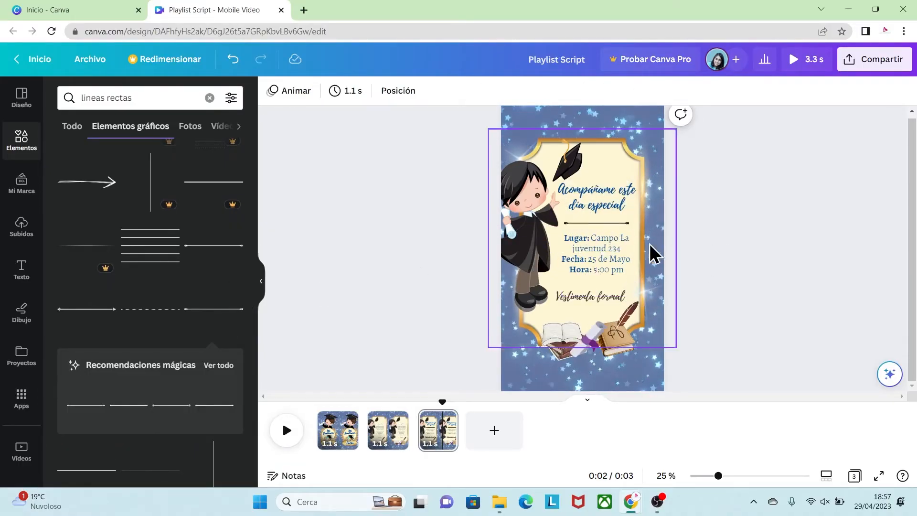
# Step: Change the divider line's colour to the orange from the document palette
pyautogui.click(612, 222)
pyautogui.click(272, 90)
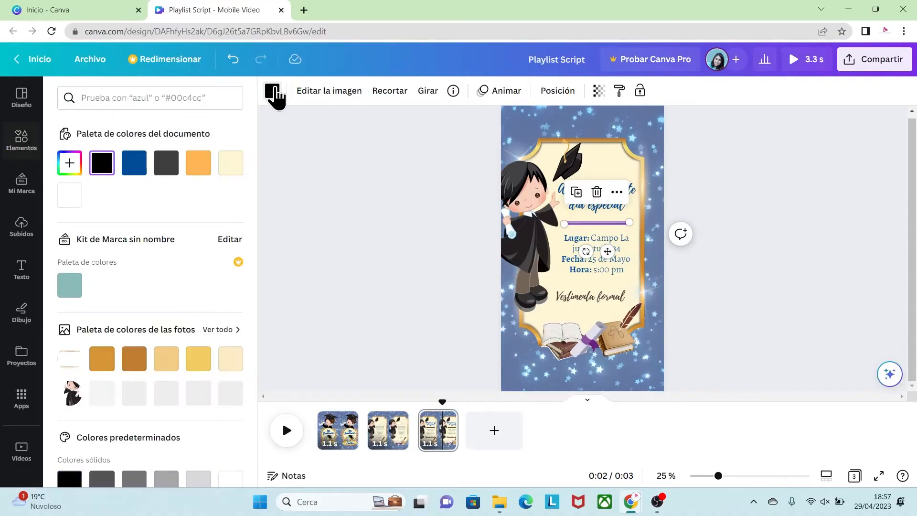
pyautogui.click(702, 280)
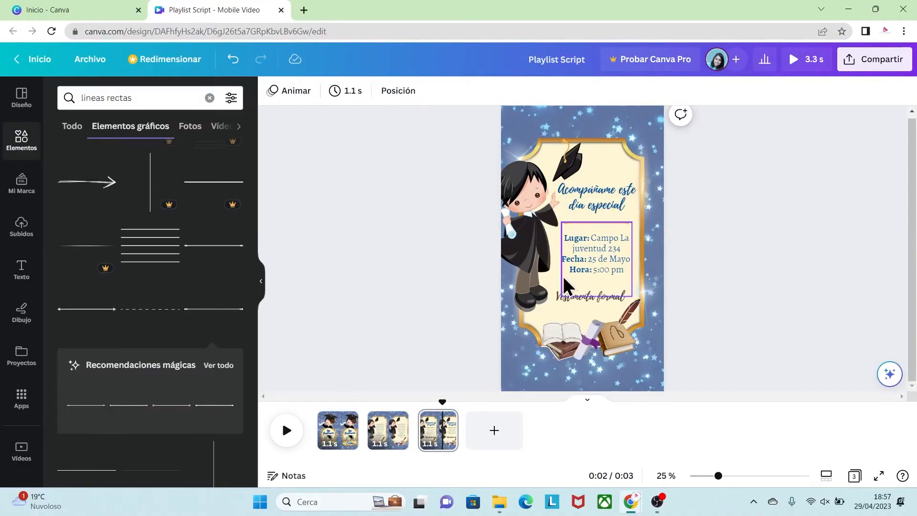
# Step: Search the elements library for "graduacion"
pyautogui.click(153, 98)
pyautogui.moveTo(153, 98); pyautogui.dragTo(80, 101)
pyautogui.press('BackSpace')
pyautogui.write('graduacion')
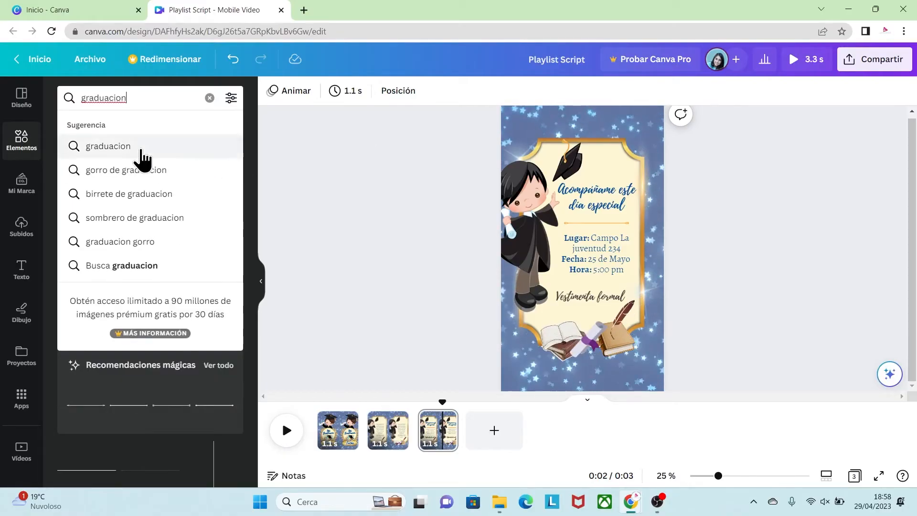
pyautogui.click(144, 151)
# Step: Add the black graduation cap graphic as a small ornament at the middle of the orange divider line on the third page
pyautogui.moveTo(256, 202); pyautogui.dragTo(258, 379)
pyautogui.moveTo(254, 311); pyautogui.dragTo(245, 350)
pyautogui.click(205, 262)
pyautogui.moveTo(617, 261); pyautogui.dragTo(612, 193)
# Step: Change the graduation cap ornament's colour to the same orange as the divider line
pyautogui.click(737, 475)
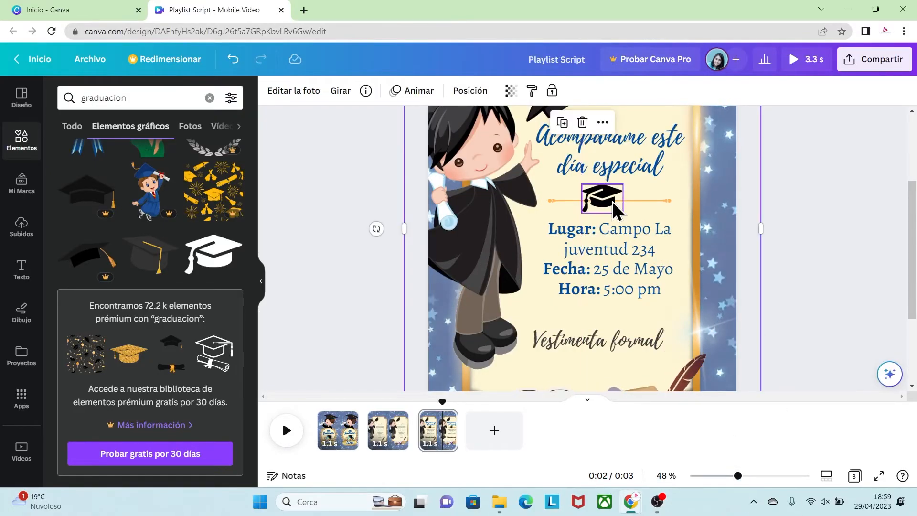
pyautogui.click(272, 91)
pyautogui.click(199, 163)
pyautogui.click(751, 224)
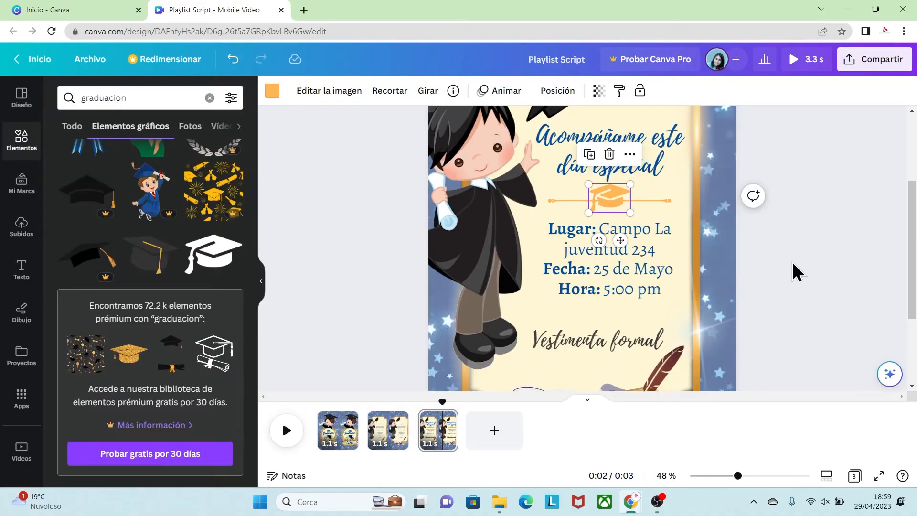
pyautogui.click(717, 476)
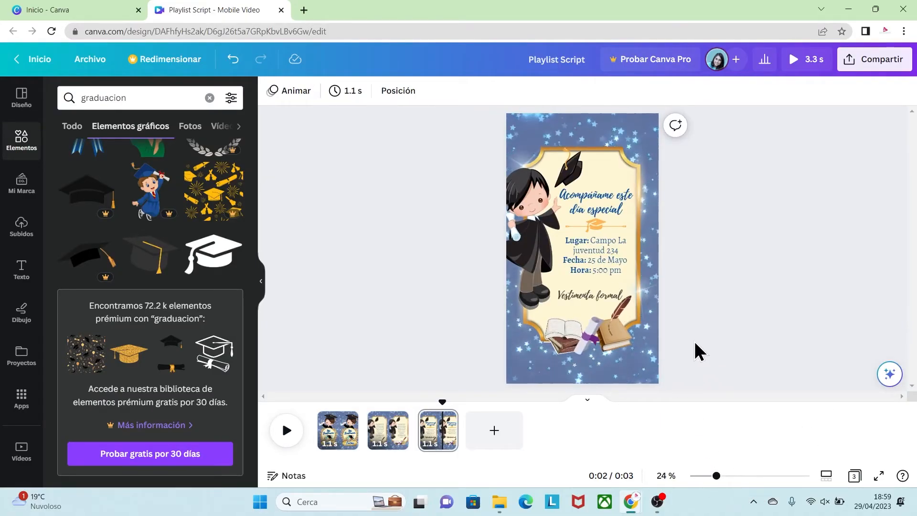
# Step: Add a fourth page and cover it completely with the uploaded blue starry animated background
pyautogui.click(494, 430)
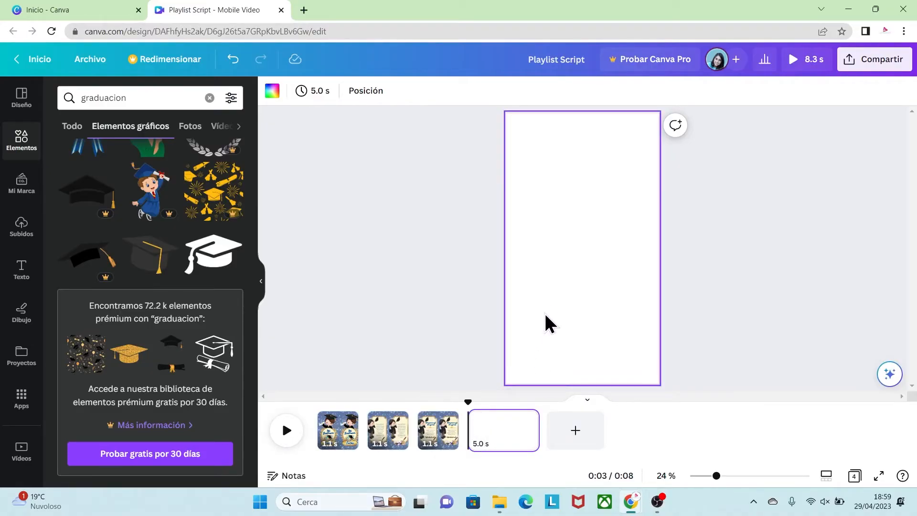
pyautogui.click(20, 230)
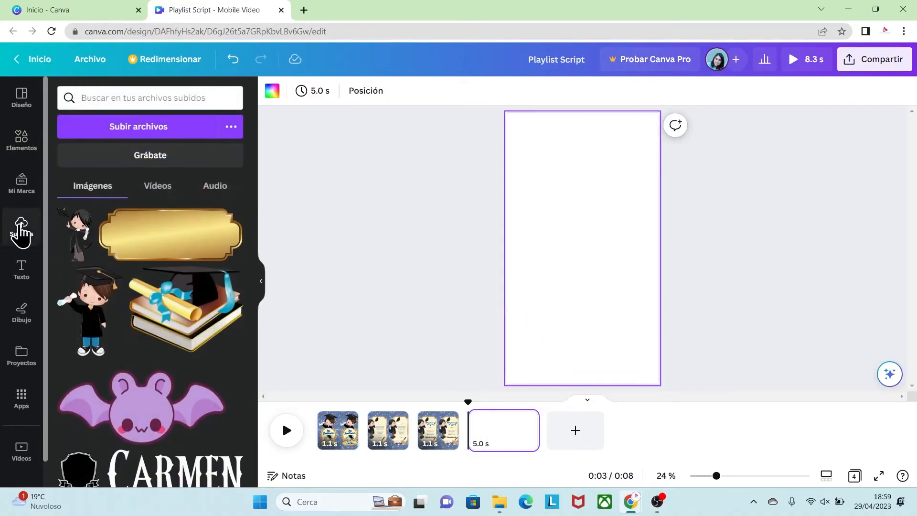
pyautogui.click(145, 190)
pyautogui.click(79, 308)
pyautogui.moveTo(604, 270); pyautogui.dragTo(581, 232)
pyautogui.moveTo(620, 314); pyautogui.dragTo(714, 395)
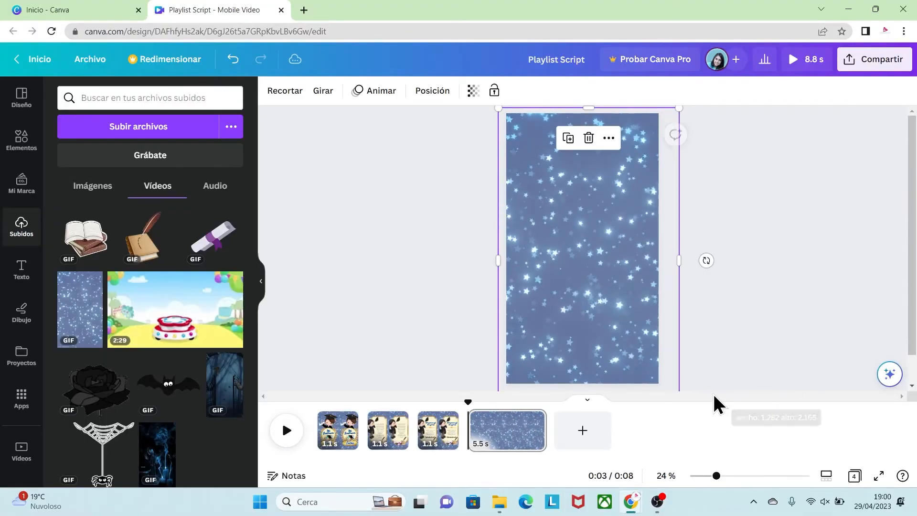
# Step: Add the uploaded boy graduate with cap and blue trousers to the fourth page and enlarge him slightly in the centre
pyautogui.click(93, 186)
pyautogui.click(88, 310)
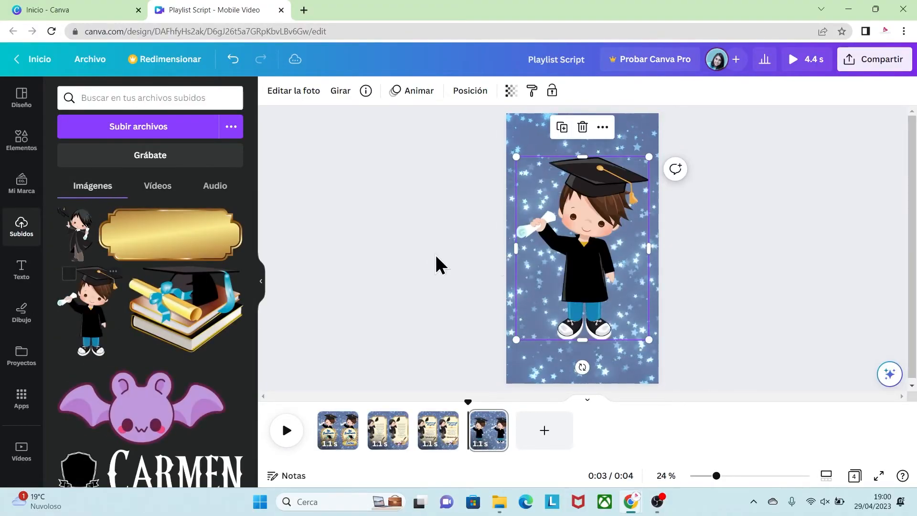
pyautogui.moveTo(516, 339); pyautogui.dragTo(511, 345)
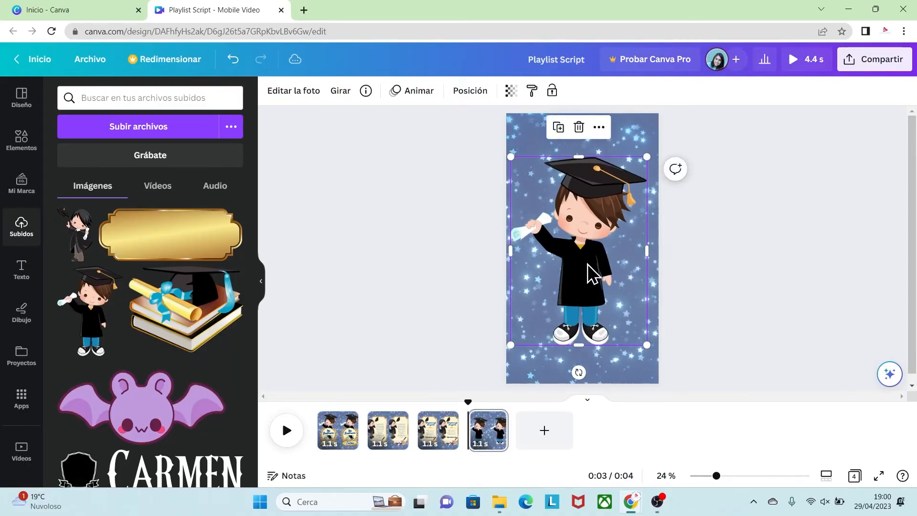
pyautogui.click(683, 286)
# Step: Add the rolled diploma graphic with blue ribbon from the graduation elements, tilted and centred across the boy's lower gown
pyautogui.click(21, 139)
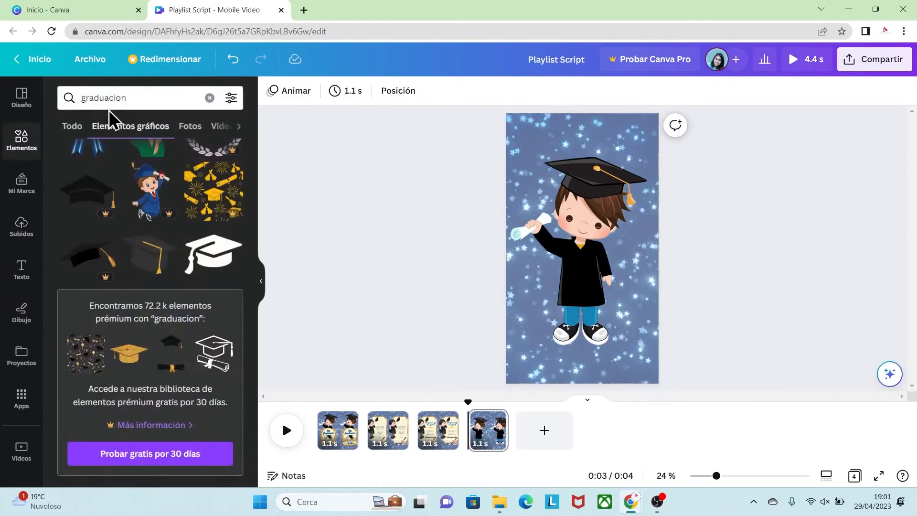
pyautogui.moveTo(266, 235); pyautogui.dragTo(241, 409)
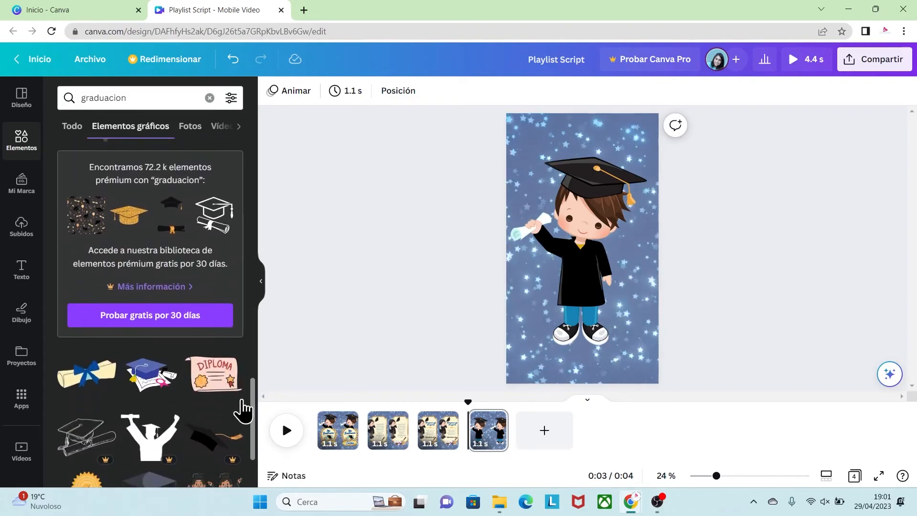
pyautogui.click(72, 405)
pyautogui.moveTo(583, 248); pyautogui.dragTo(604, 292)
pyautogui.moveTo(582, 335); pyautogui.dragTo(576, 352)
pyautogui.moveTo(608, 282)
pyautogui.mouseDown()
pyautogui.moveTo(592, 273)
pyautogui.moveTo(610, 272)
pyautogui.mouseUp()
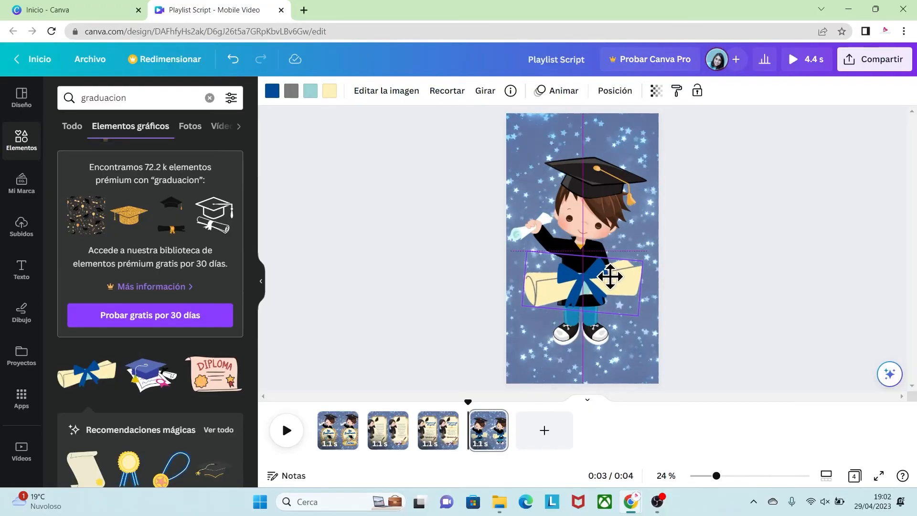
# Step: Copy the cover's name lettering onto the fourth page's diploma and reword it as "Te esperamos!", tilted along the scroll
pyautogui.click(331, 438)
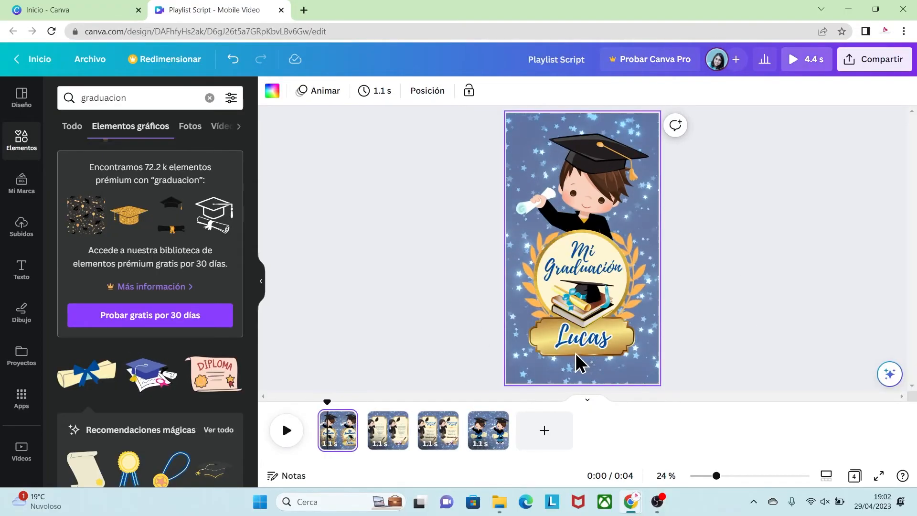
pyautogui.click(588, 347)
pyautogui.moveTo(588, 346); pyautogui.dragTo(598, 286)
pyautogui.click(677, 351)
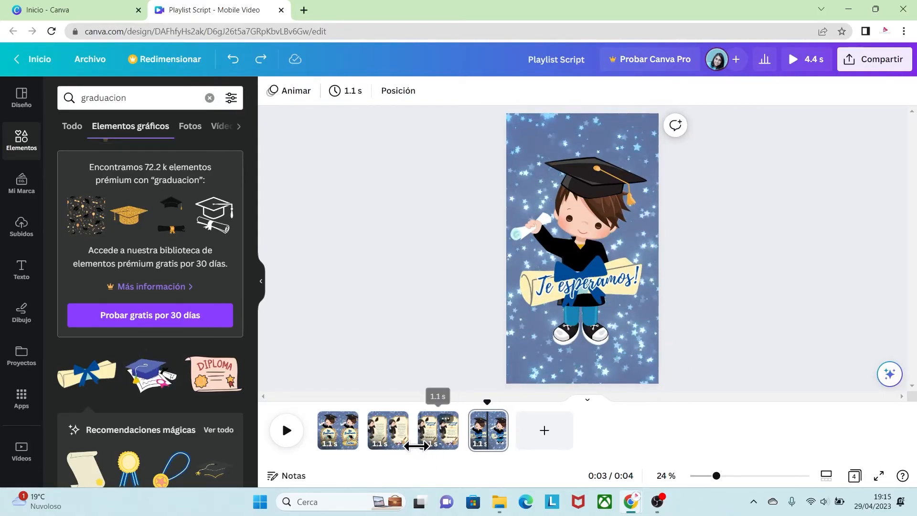
# Step: Apply the Divertida page animation to the cover page, set to animate on entry only
pyautogui.click(344, 442)
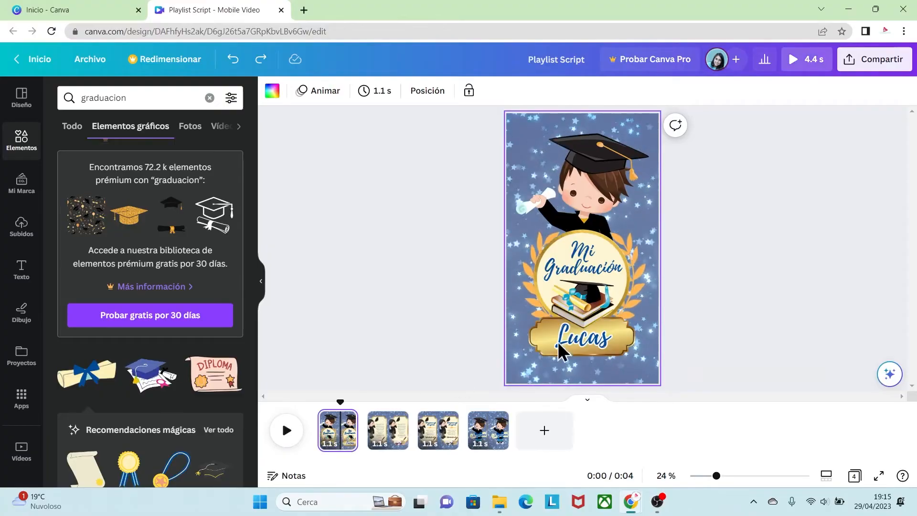
pyautogui.click(724, 244)
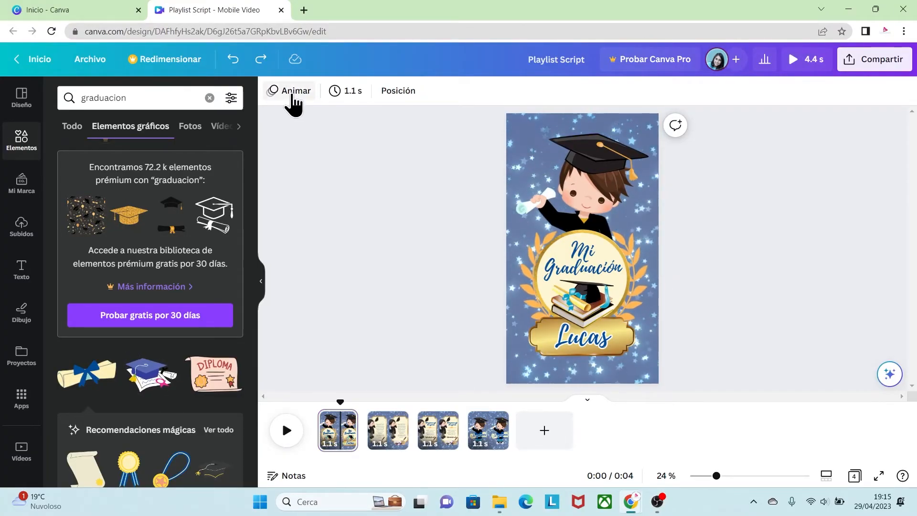
pyautogui.click(295, 91)
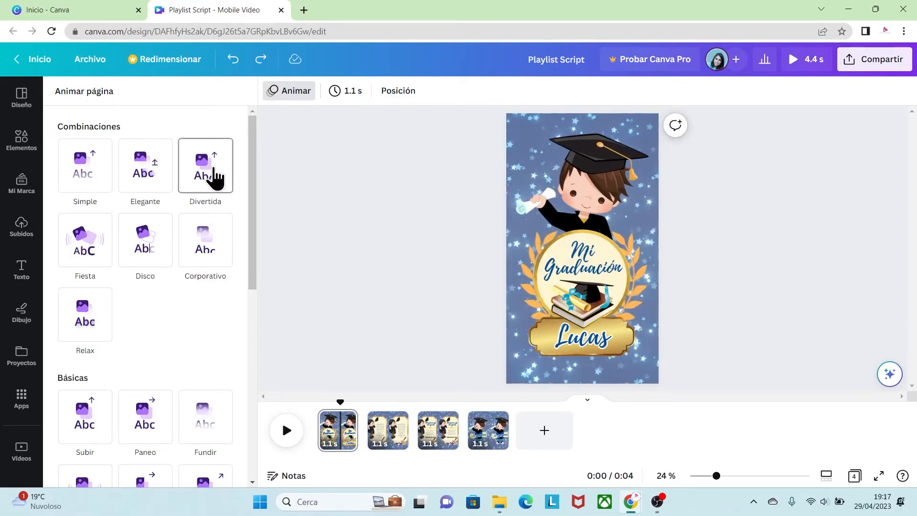
pyautogui.click(212, 181)
pyautogui.click(167, 275)
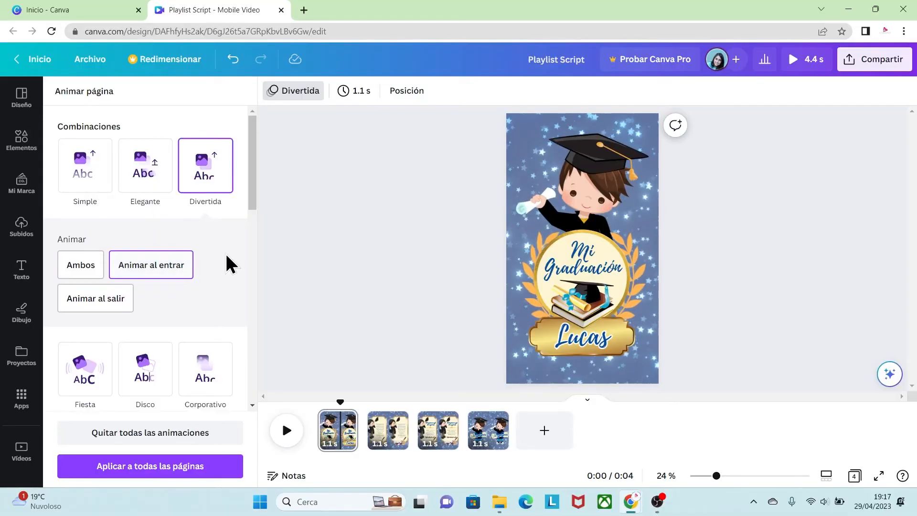
# Step: Apply the Corporativo page animation to the second page, set to animate on entry only
pyautogui.click(388, 439)
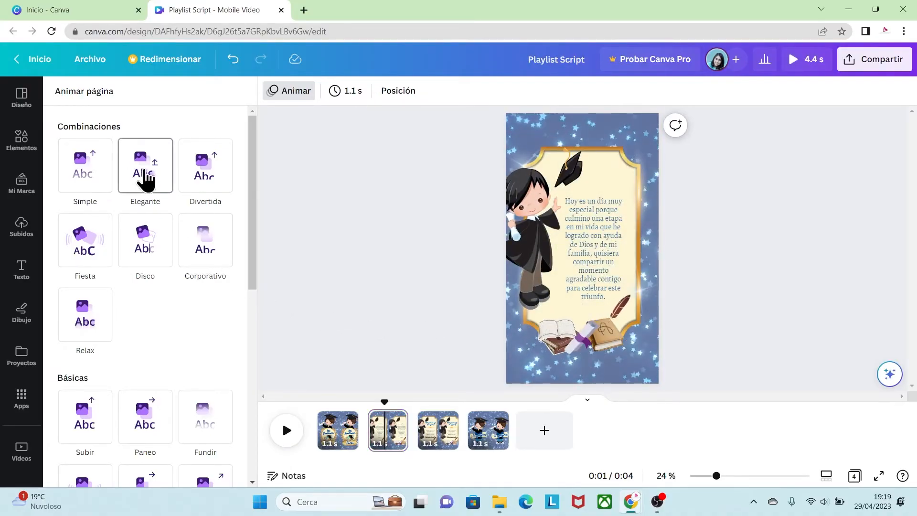
pyautogui.click(208, 239)
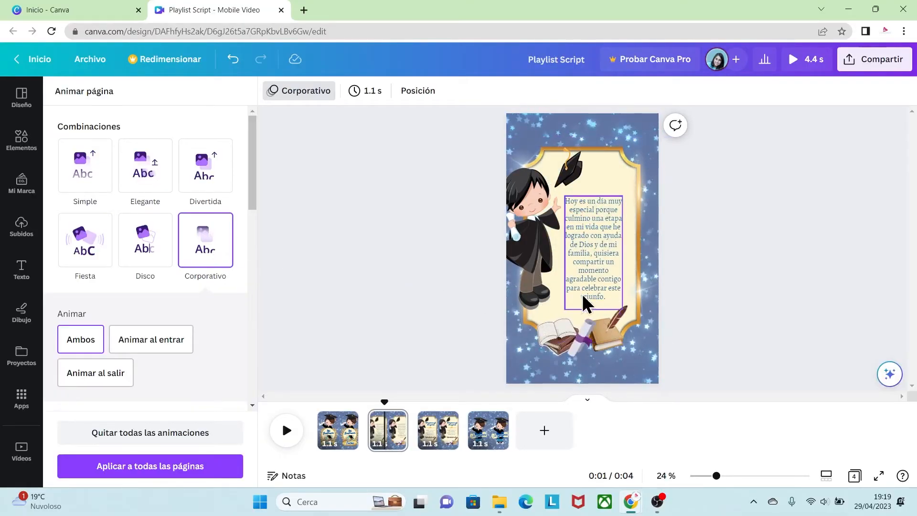
pyautogui.click(173, 347)
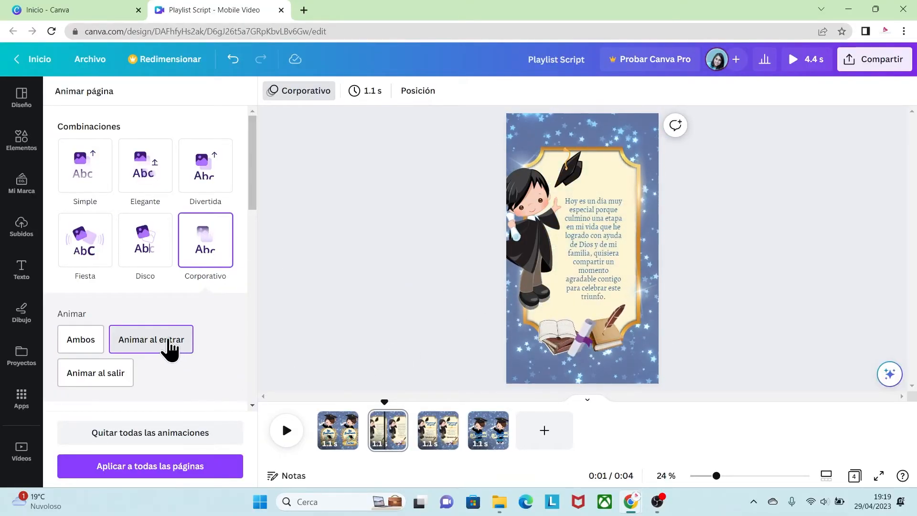
pyautogui.click(354, 331)
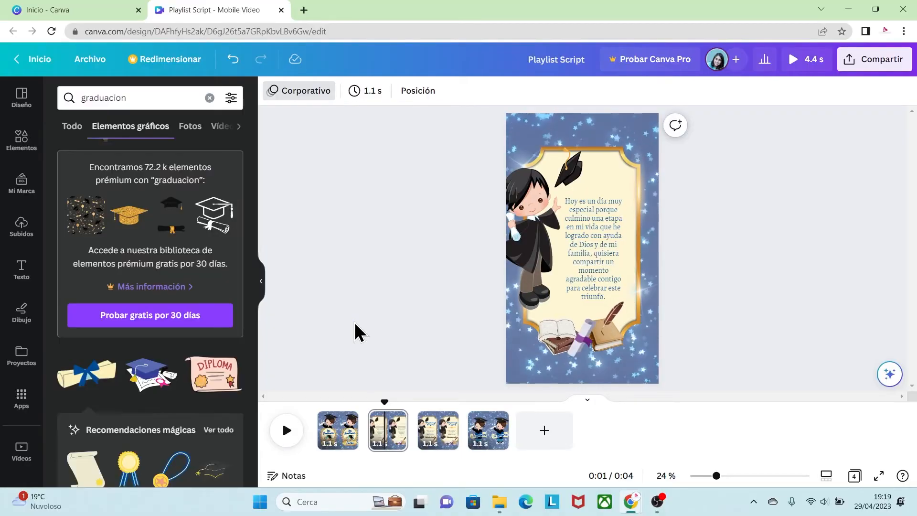
# Step: Apply the Corporativo page animation to the third page with the event details
pyautogui.click(435, 432)
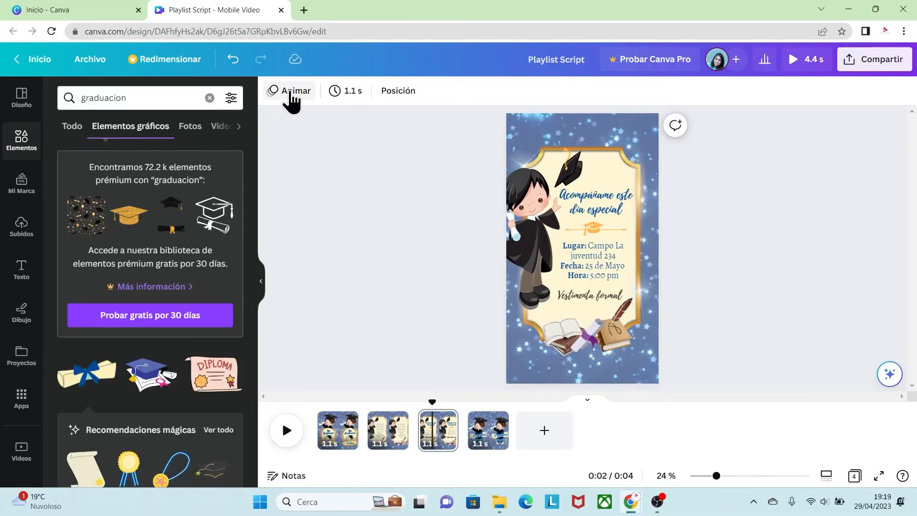
pyautogui.click(289, 95)
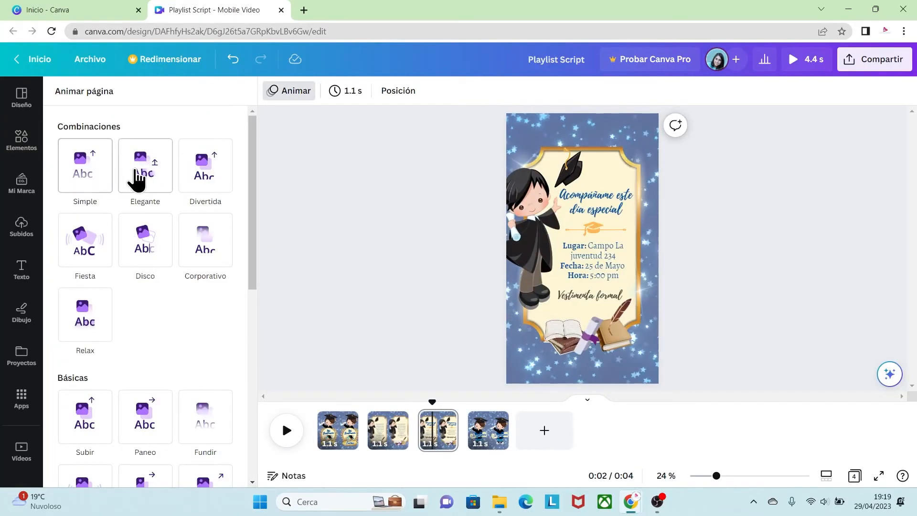
pyautogui.click(216, 246)
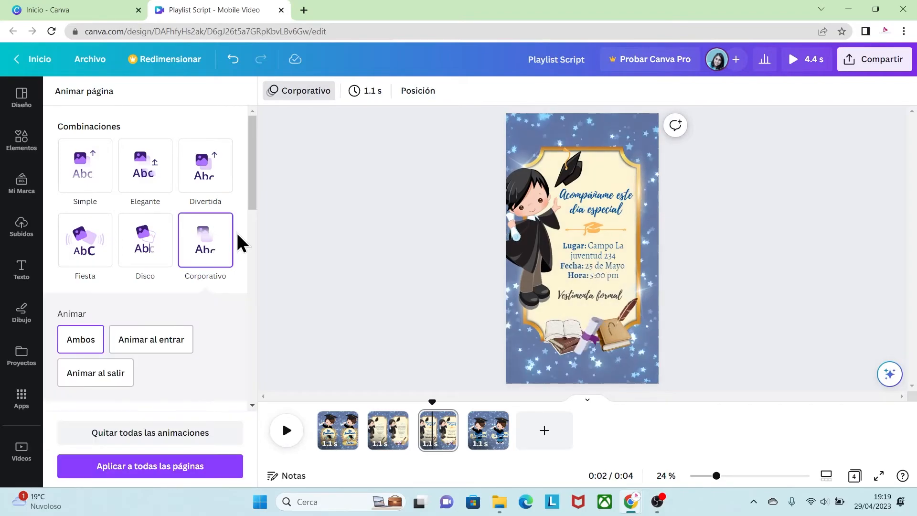
# Step: Change the fourth page's animation to Divertida, animating on entry
pyautogui.click(483, 439)
pyautogui.click(685, 259)
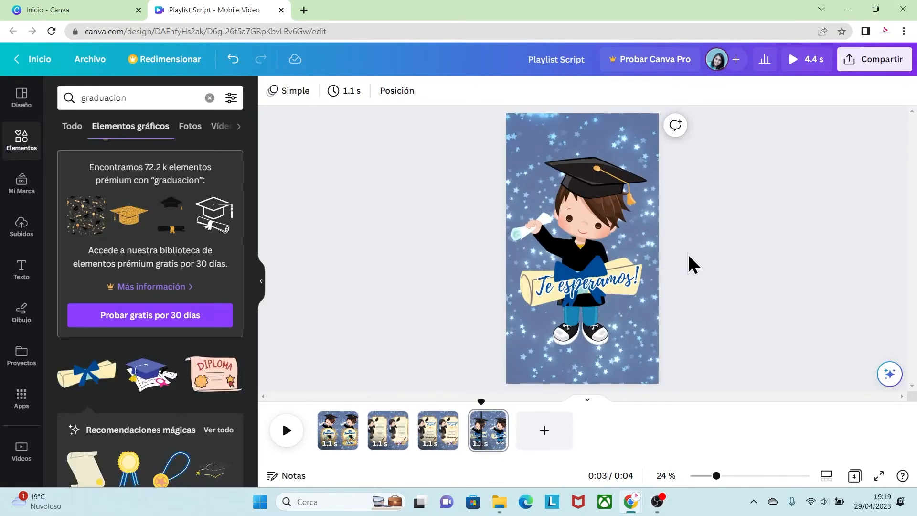
pyautogui.click(288, 92)
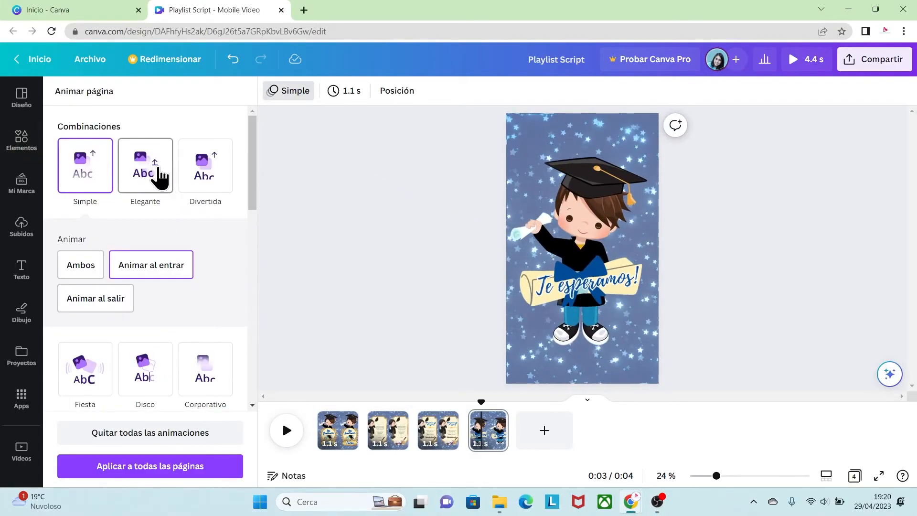
pyautogui.click(219, 178)
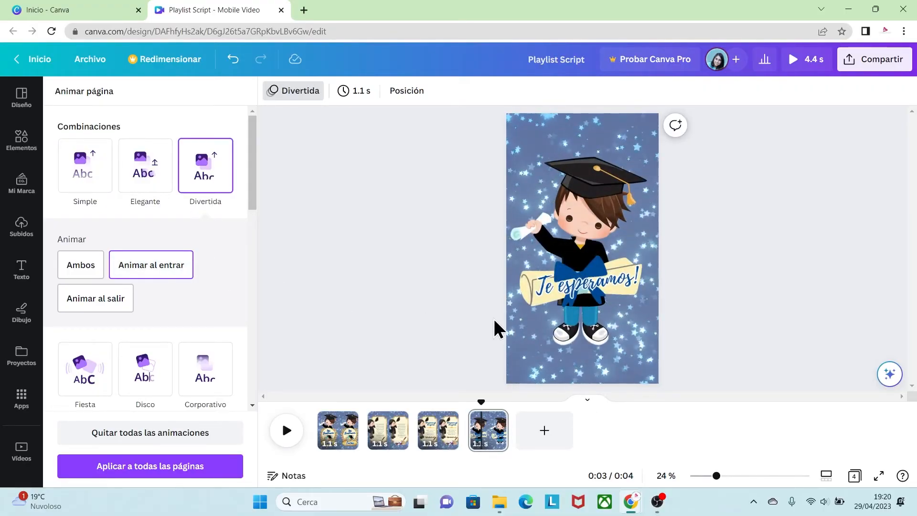
pyautogui.click(700, 287)
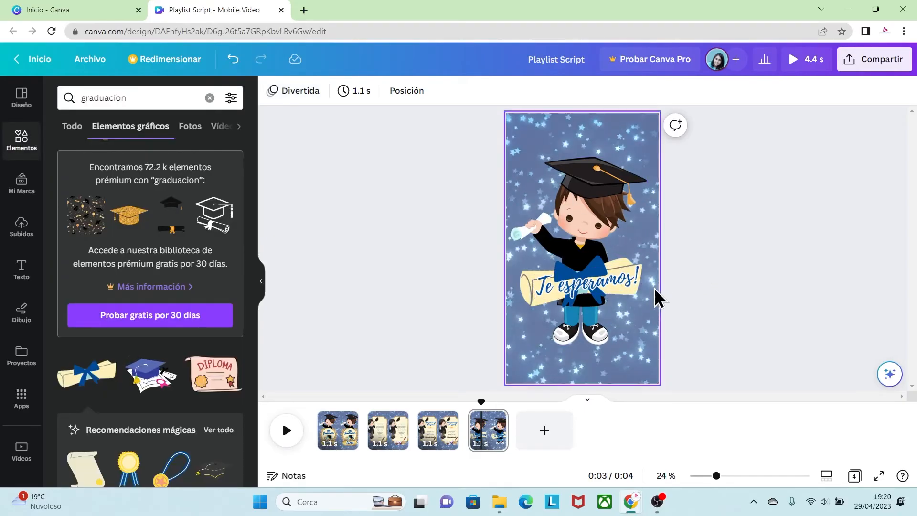
# Step: Add a transition between the first two pages and Deslizar transitions from the second to third and third to fourth pages
pyautogui.click(339, 436)
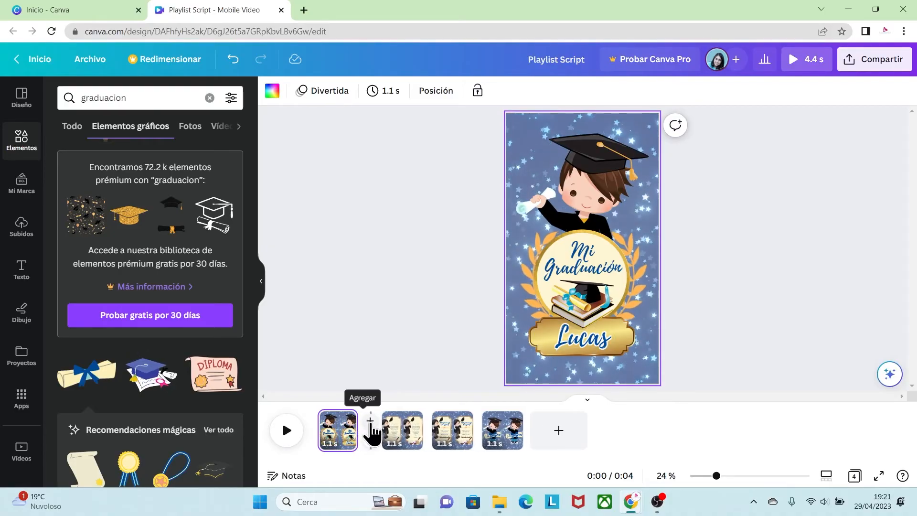
pyautogui.click(369, 440)
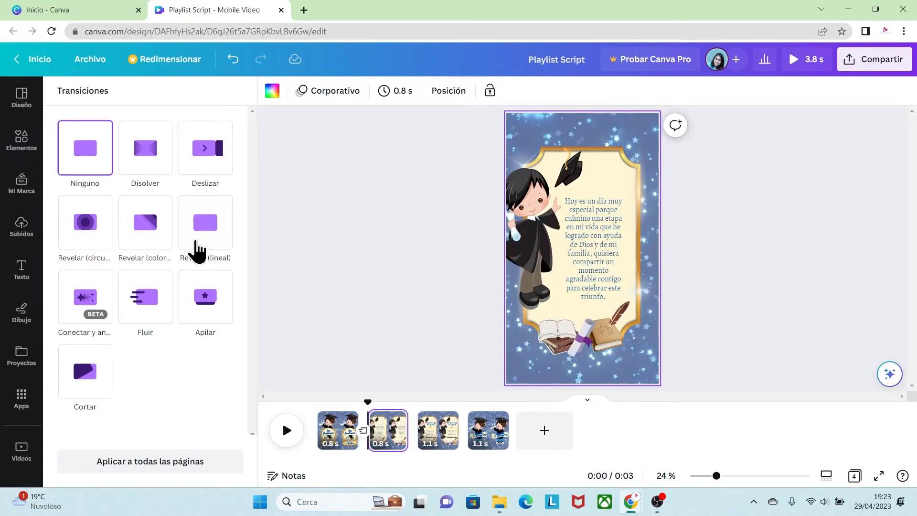
pyautogui.click(207, 167)
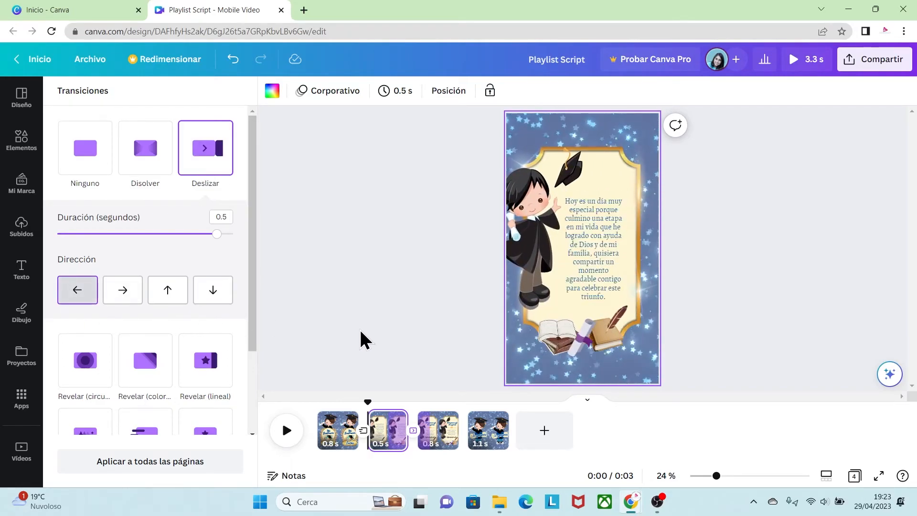
pyautogui.moveTo(461, 419)
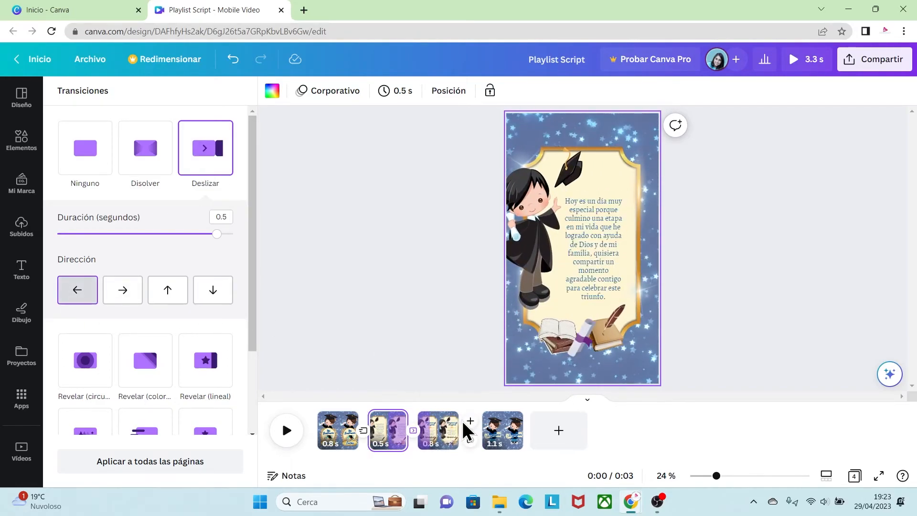
pyautogui.click(469, 440)
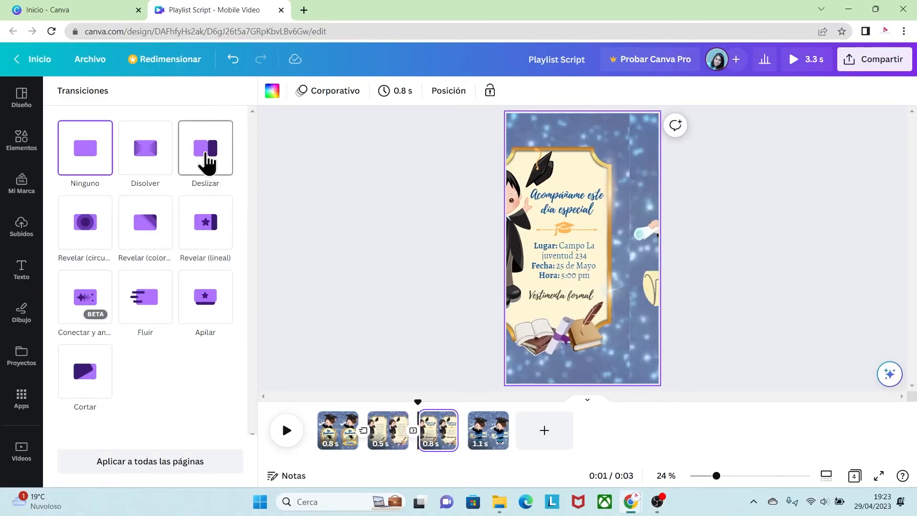
pyautogui.click(207, 163)
# Step: Upload the audio file Starry Eyed Romance - Biz Baz Studio.mp3 from the Download folder to the project's uploads
pyautogui.click(21, 227)
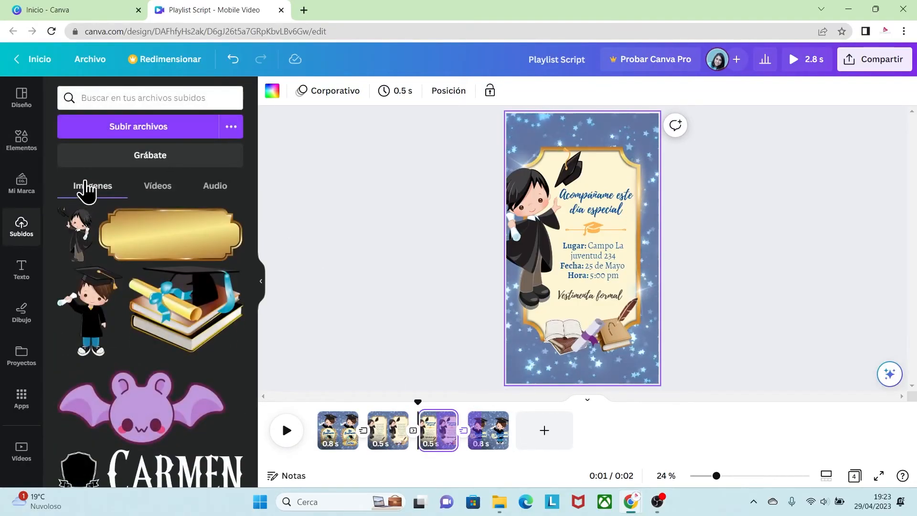
pyautogui.click(137, 129)
pyautogui.click(403, 208)
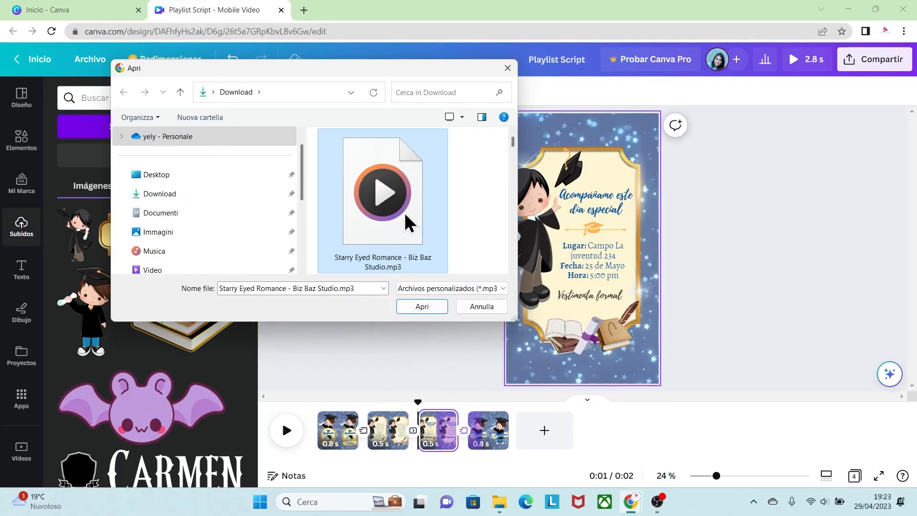
pyautogui.click(422, 306)
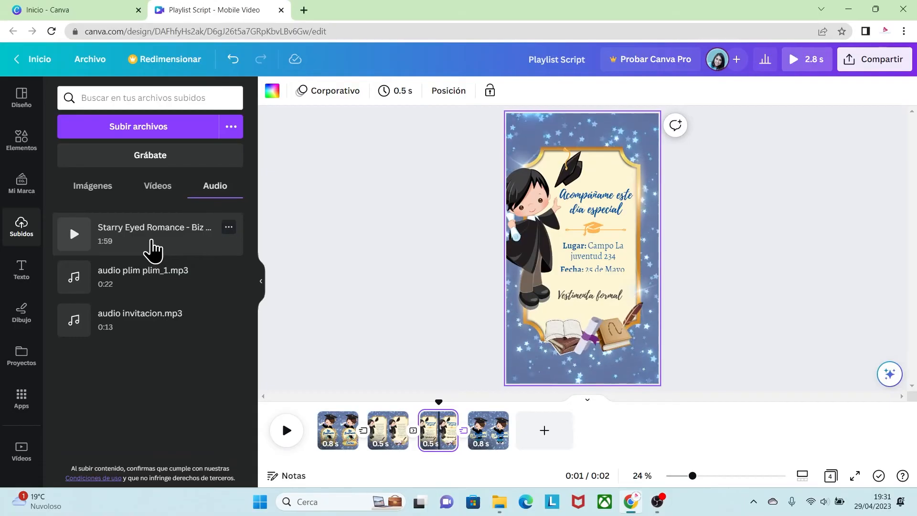
# Step: Set the cover page's duration to 4.0 seconds and play the video to check the timing
pyautogui.click(339, 432)
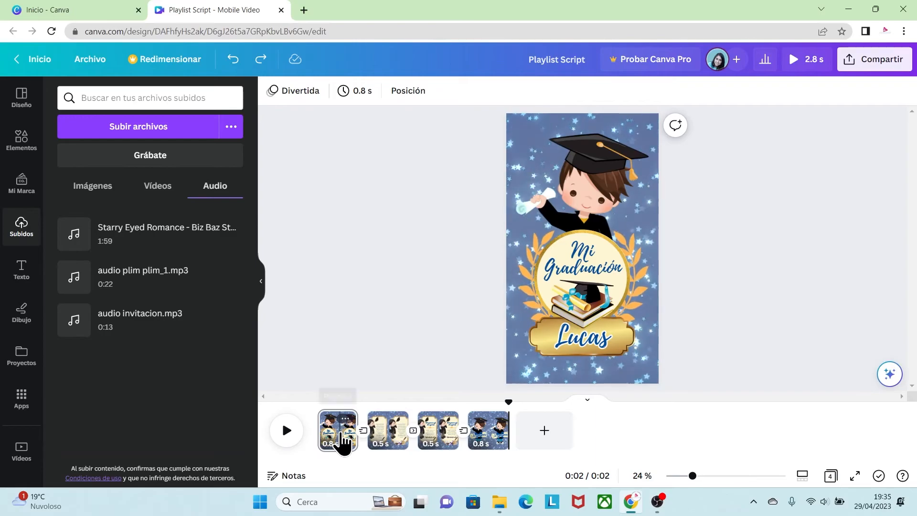
pyautogui.click(647, 229)
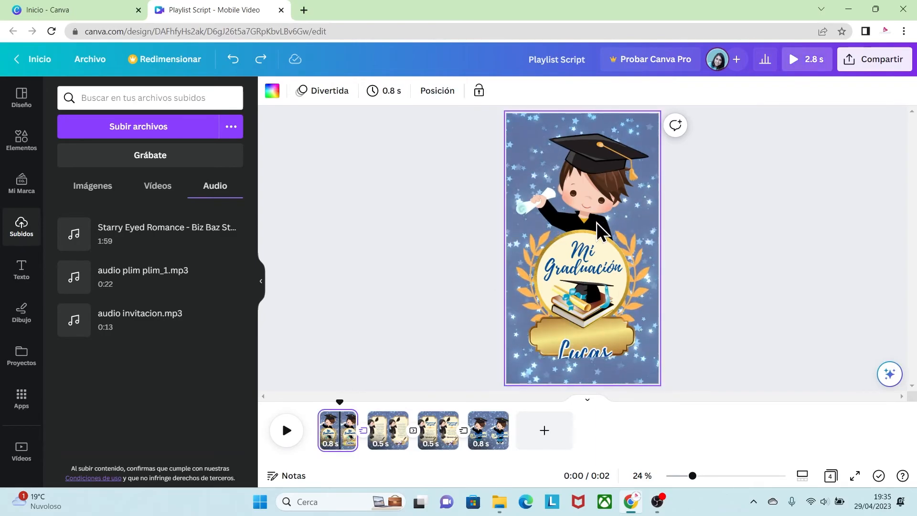
pyautogui.click(385, 91)
pyautogui.moveTo(398, 143); pyautogui.dragTo(396, 153)
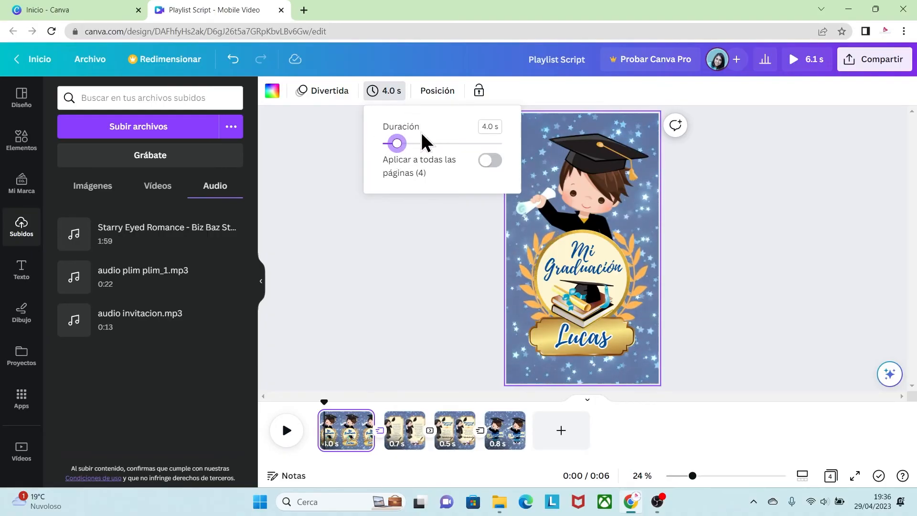
pyautogui.click(454, 222)
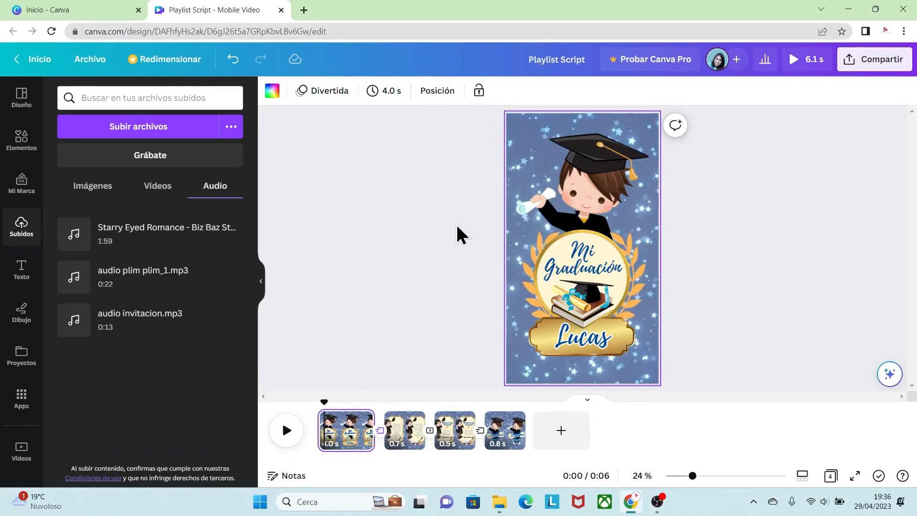
pyautogui.click(287, 431)
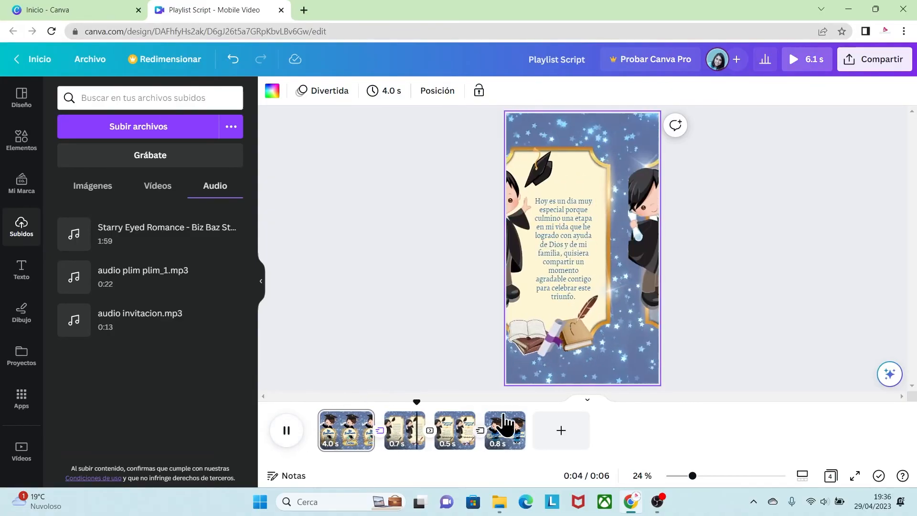
# Step: Set the duration of the second page with the message to 6.0 seconds and check it in playback
pyautogui.click(405, 441)
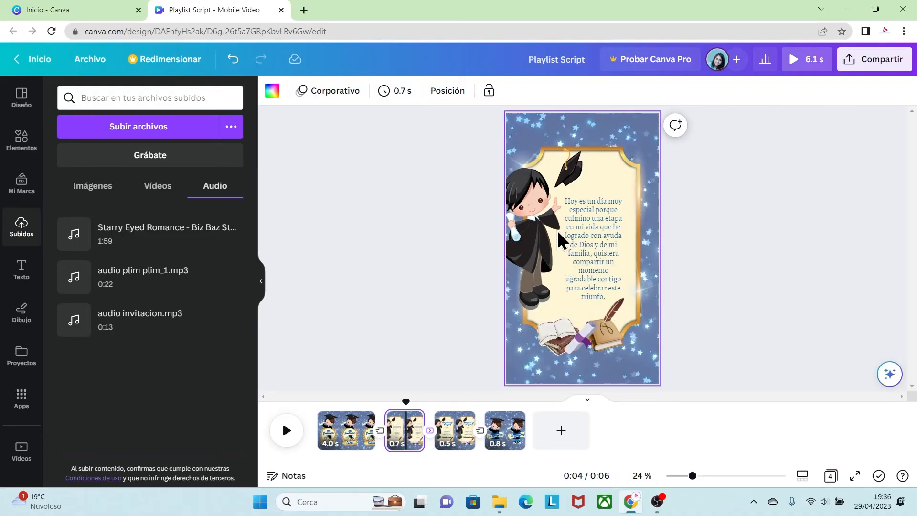
pyautogui.click(400, 92)
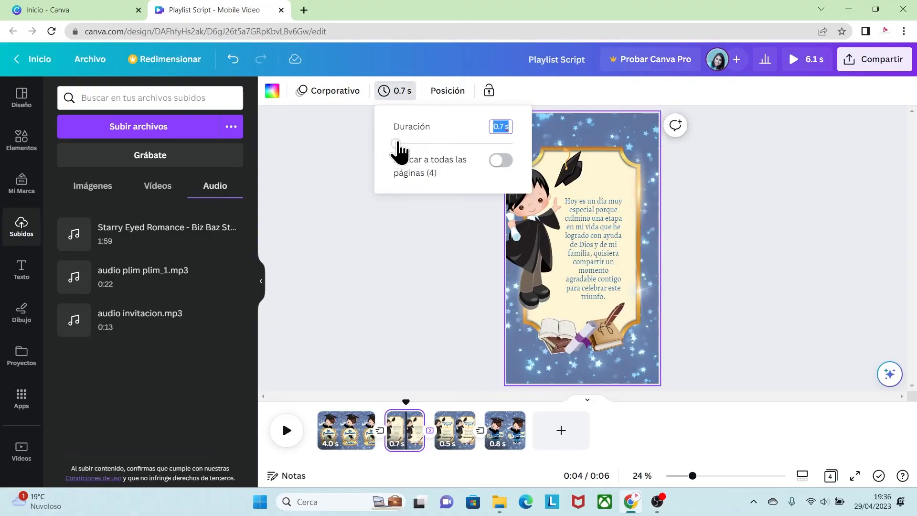
pyautogui.moveTo(401, 144); pyautogui.dragTo(418, 145)
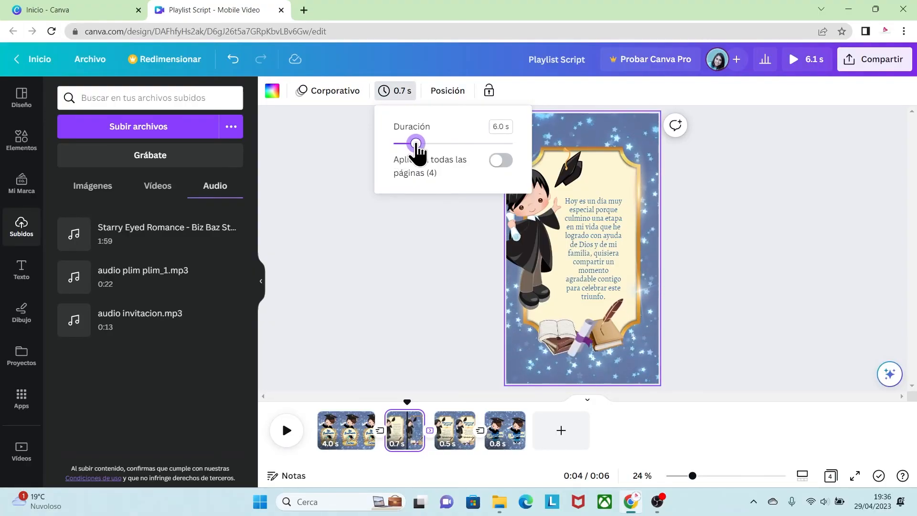
pyautogui.click(446, 274)
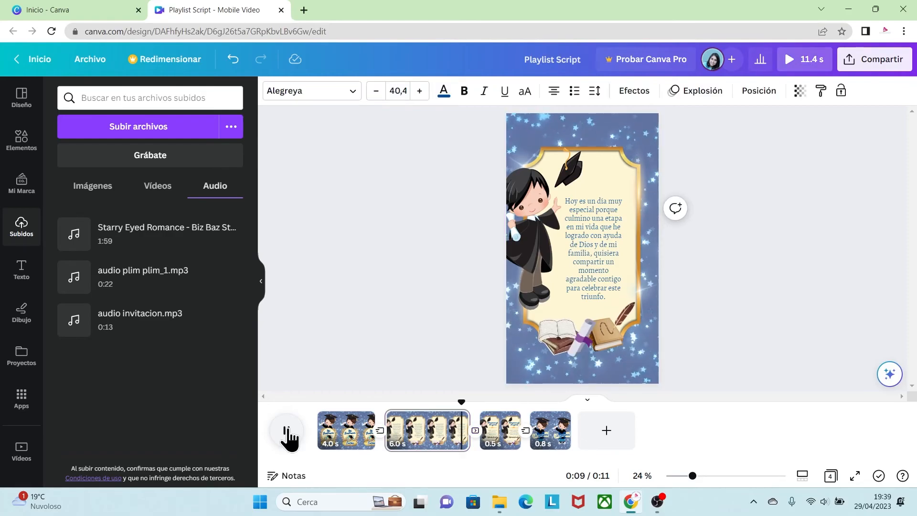
pyautogui.click(286, 430)
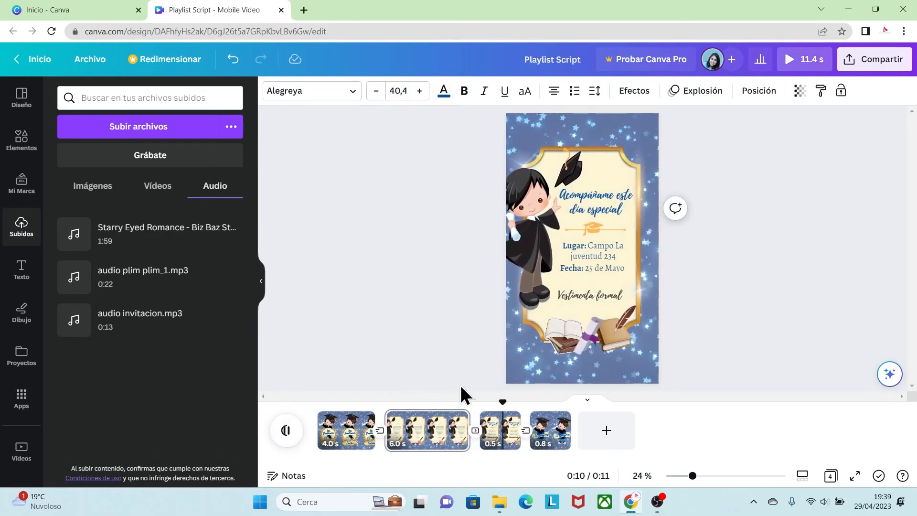
# Step: Set the duration of the third page with the event details to 5.0 seconds
pyautogui.click(498, 437)
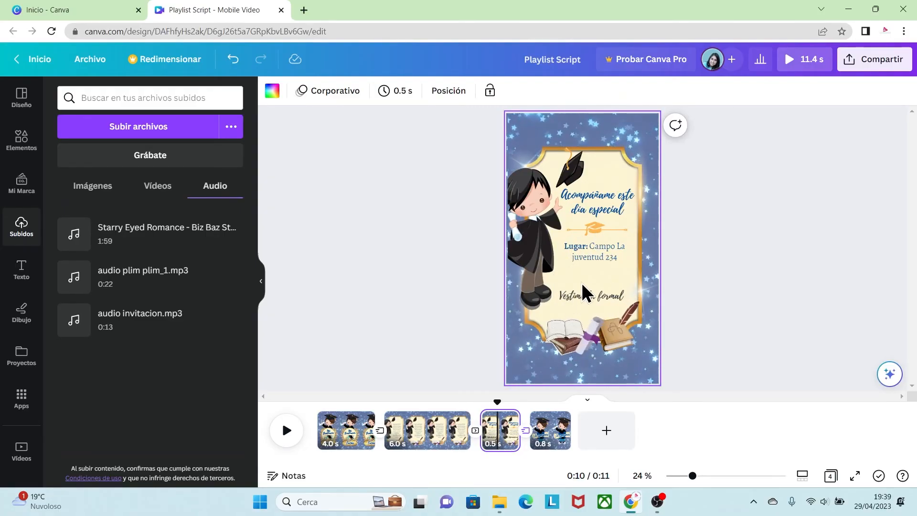
pyautogui.click(399, 93)
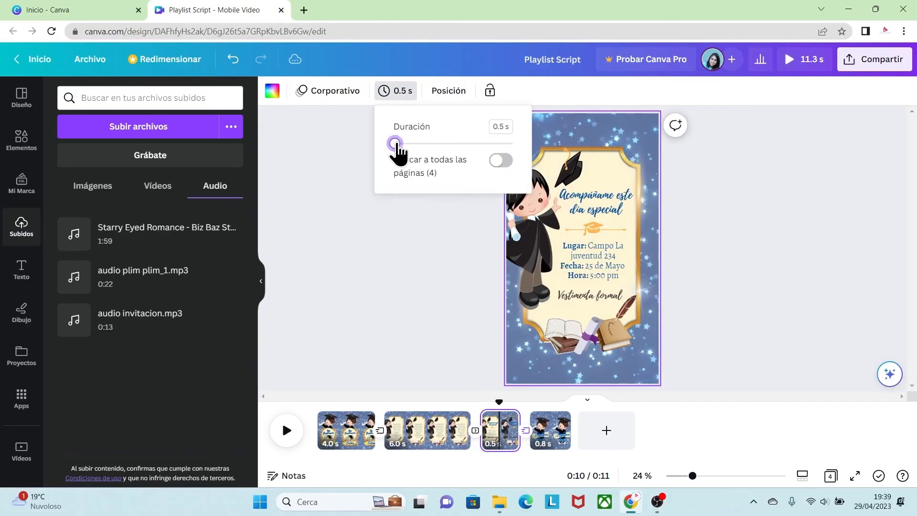
pyautogui.moveTo(395, 144); pyautogui.dragTo(411, 144)
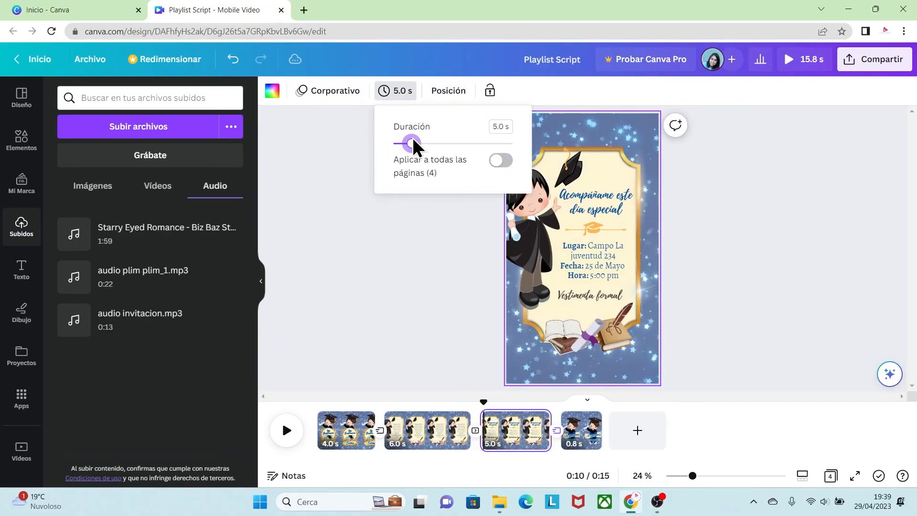
pyautogui.click(431, 243)
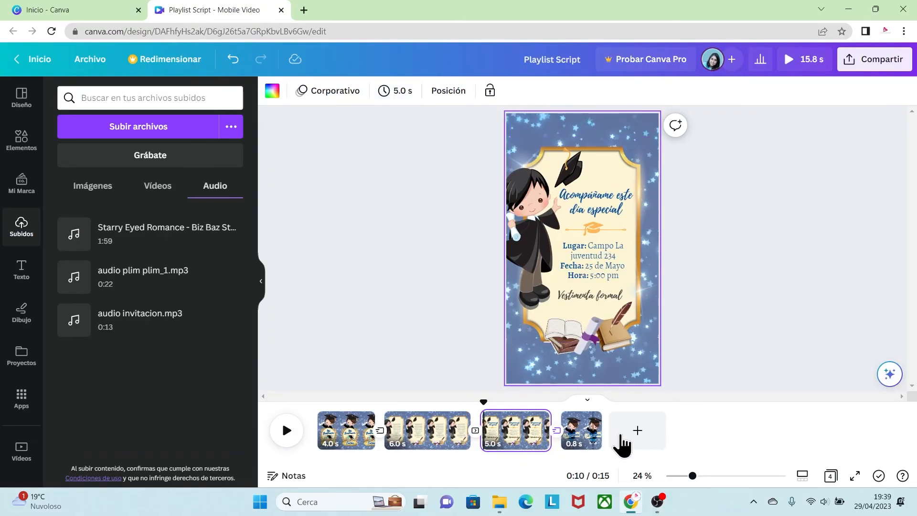
# Step: Set the duration of the closing "Te esperamos!" page to 4.0 seconds
pyautogui.click(589, 437)
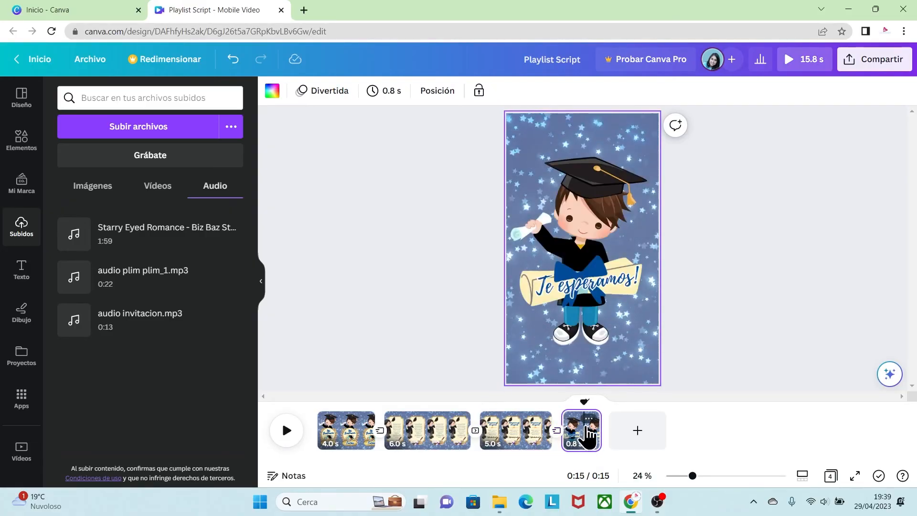
pyautogui.click(388, 92)
pyautogui.moveTo(386, 144); pyautogui.dragTo(397, 144)
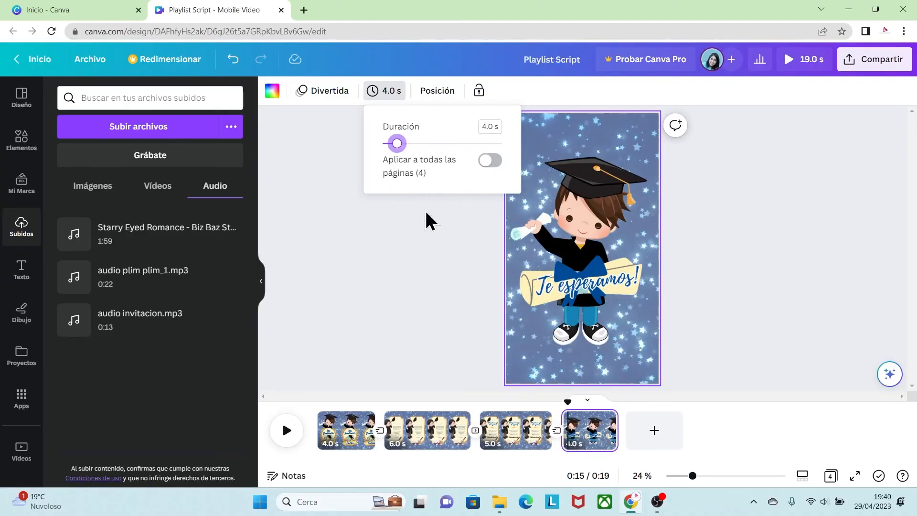
pyautogui.click(427, 270)
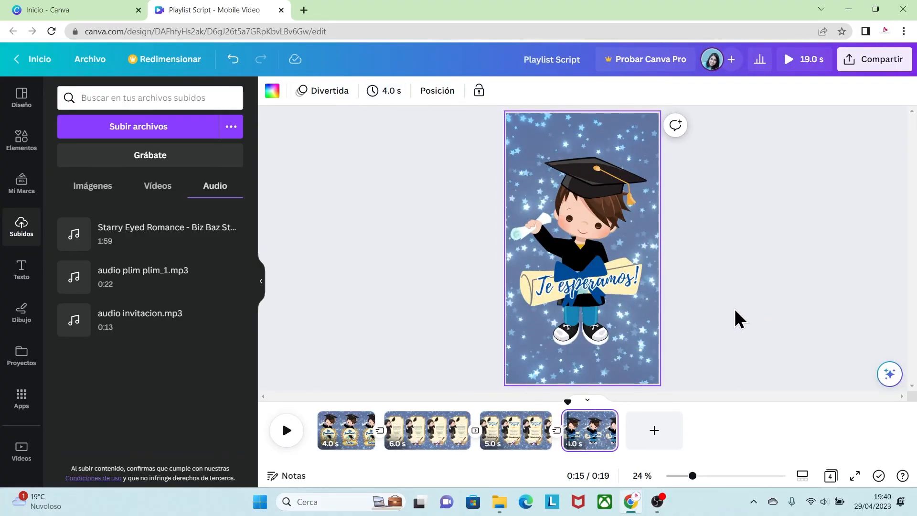
# Step: Add the uploaded Starry Eyed Romance track to the timeline as background music from the start of the video
pyautogui.moveTo(170, 256)
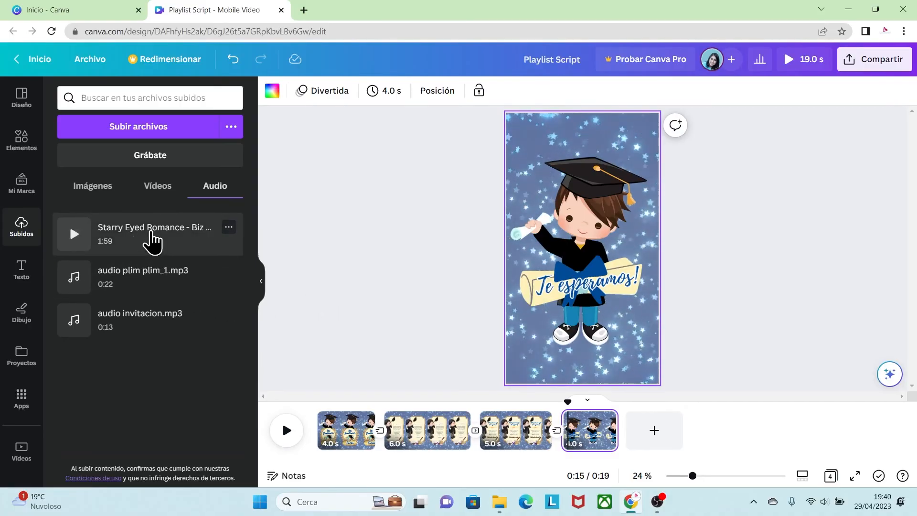
pyautogui.moveTo(152, 239); pyautogui.dragTo(318, 444)
pyautogui.click(448, 447)
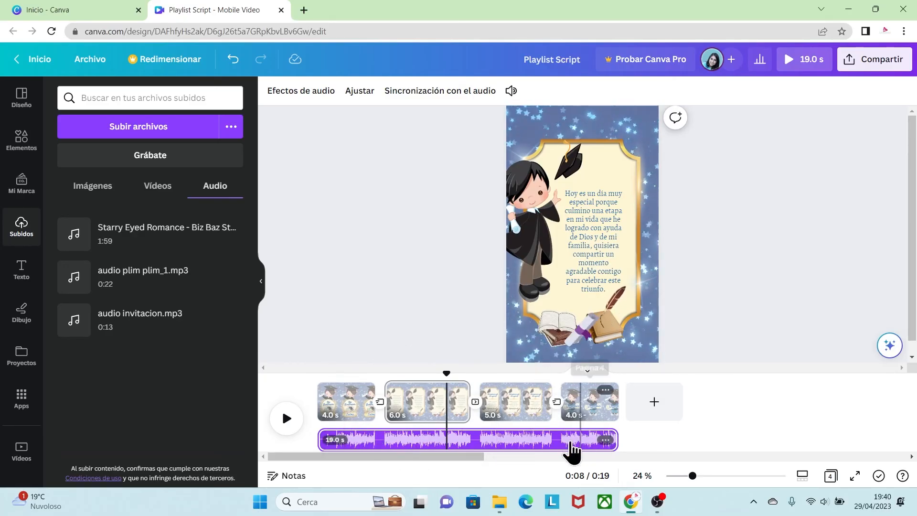
# Step: Download all four pages of the invitation as an MP4 video at 1080p (HD) quality
pyautogui.click(89, 62)
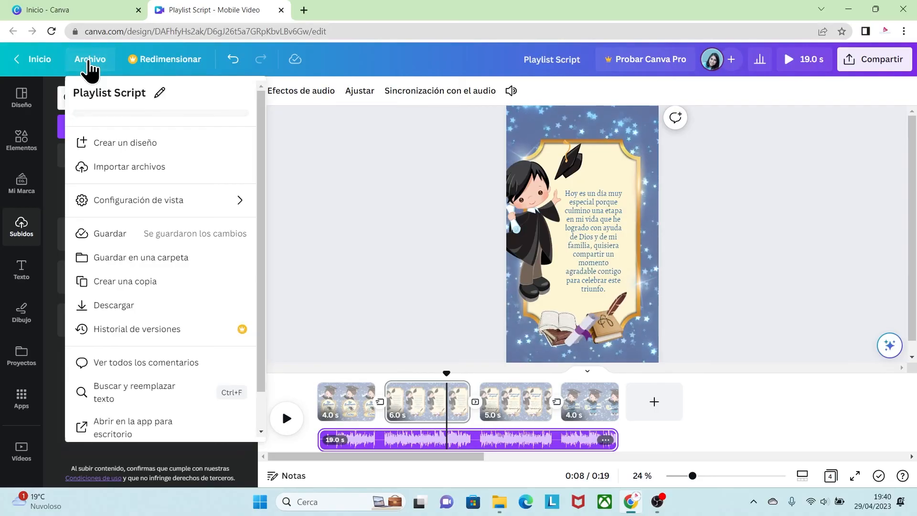
pyautogui.click(126, 318)
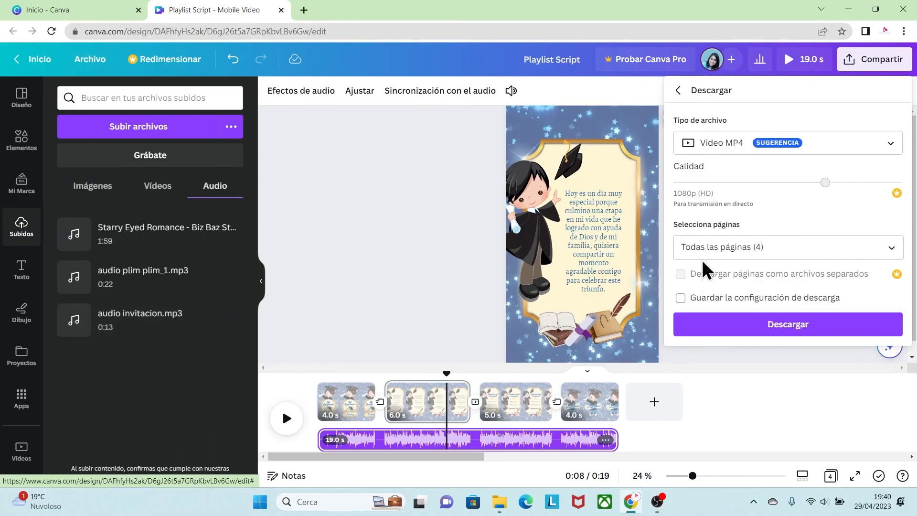
pyautogui.click(788, 325)
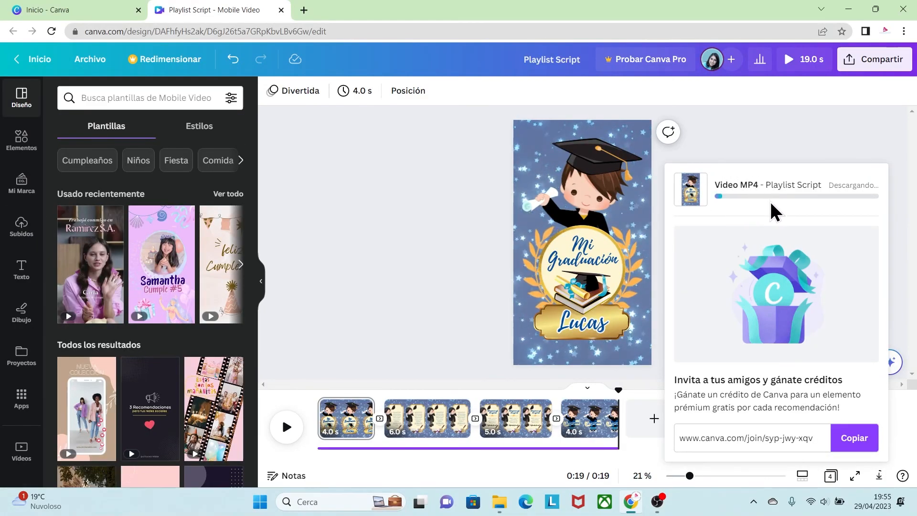